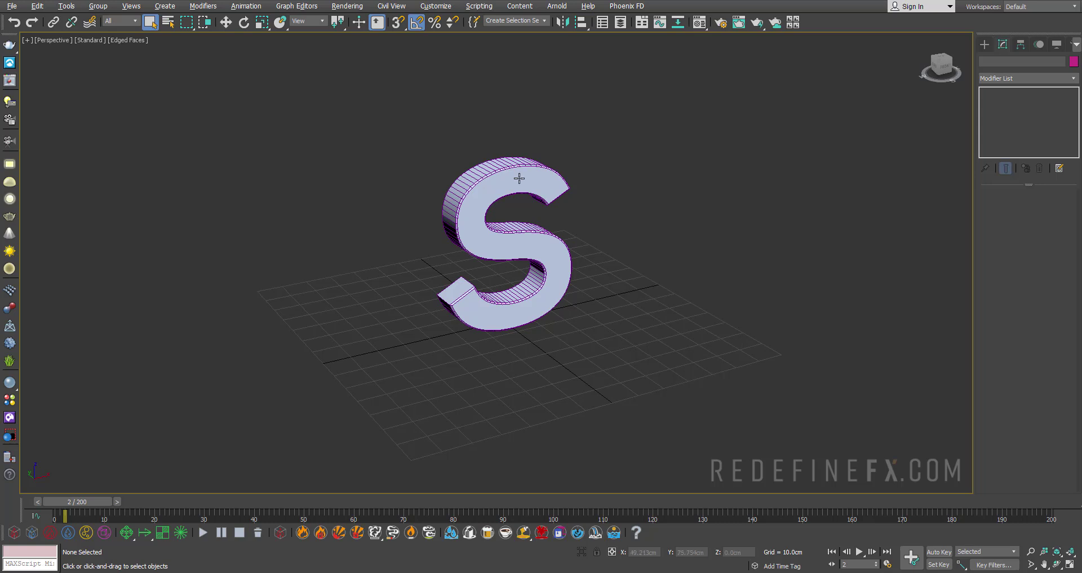
Step: Check the scene's display unit scale and system unit setup in the Units Setup dialog
{"action": "left_click", "coordinate": [436, 6]}
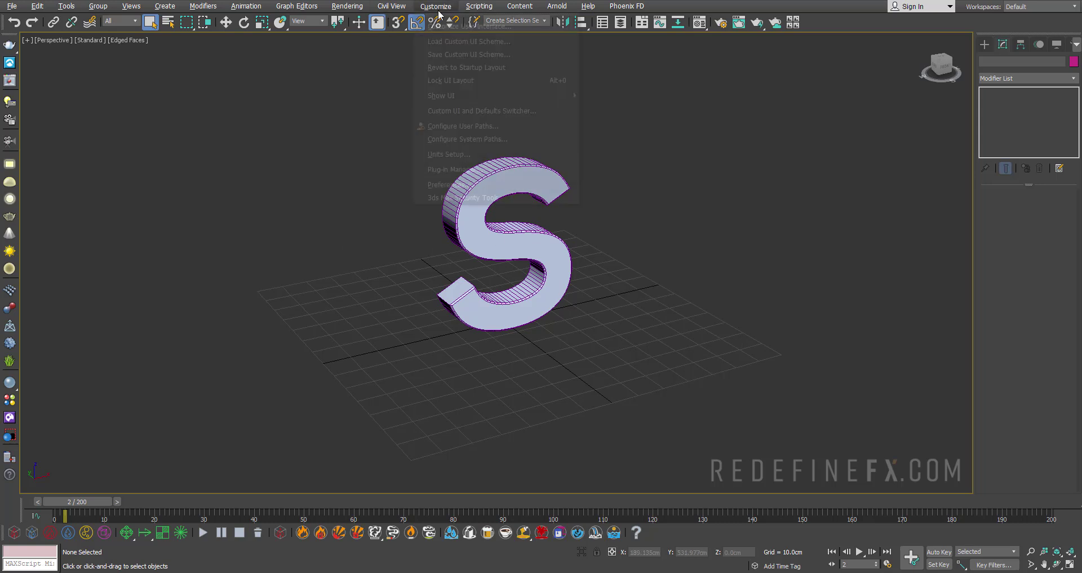
{"action": "left_click", "coordinate": [455, 156]}
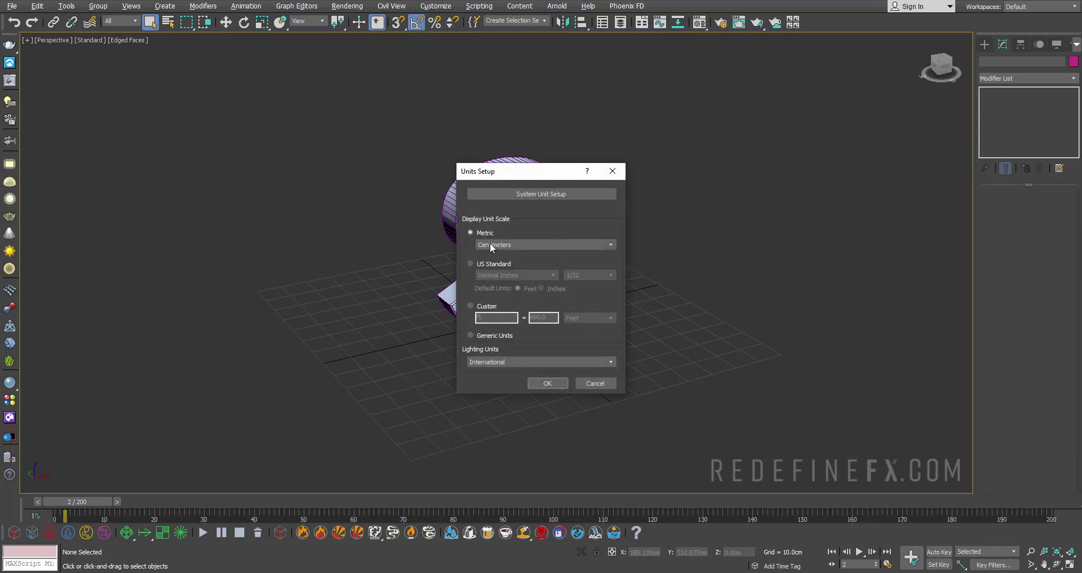
{"action": "left_click", "coordinate": [516, 244]}
{"action": "left_click", "coordinate": [517, 194]}
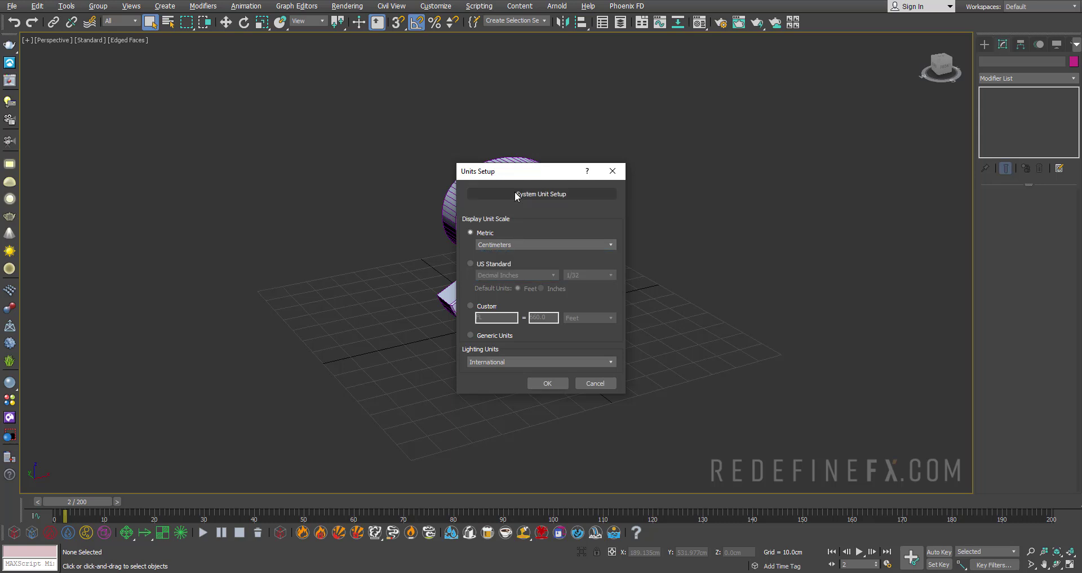
{"action": "left_click", "coordinate": [517, 193]}
{"action": "left_click_drag", "start_coordinate": [530, 216], "coordinate": [485, 194]}
{"action": "left_click", "coordinate": [495, 318]}
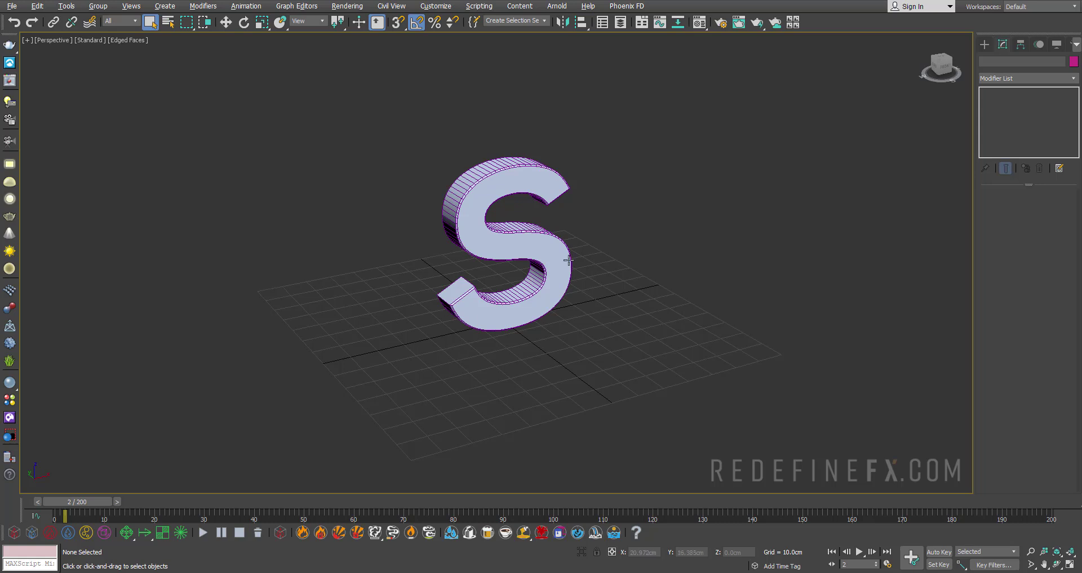
Step: Switch to the media player and preview the reference video "ink in water longer.mp4" before returning to the 3D scene
{"action": "key", "text": "alt+Tab"}
{"action": "left_click", "coordinate": [439, 244]}
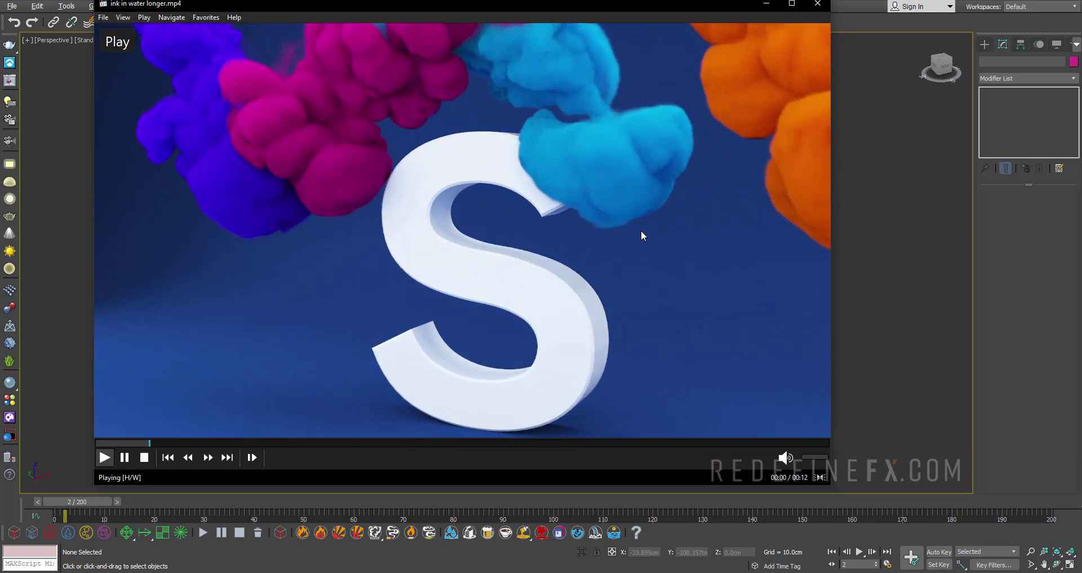
{"action": "left_click", "coordinate": [581, 140]}
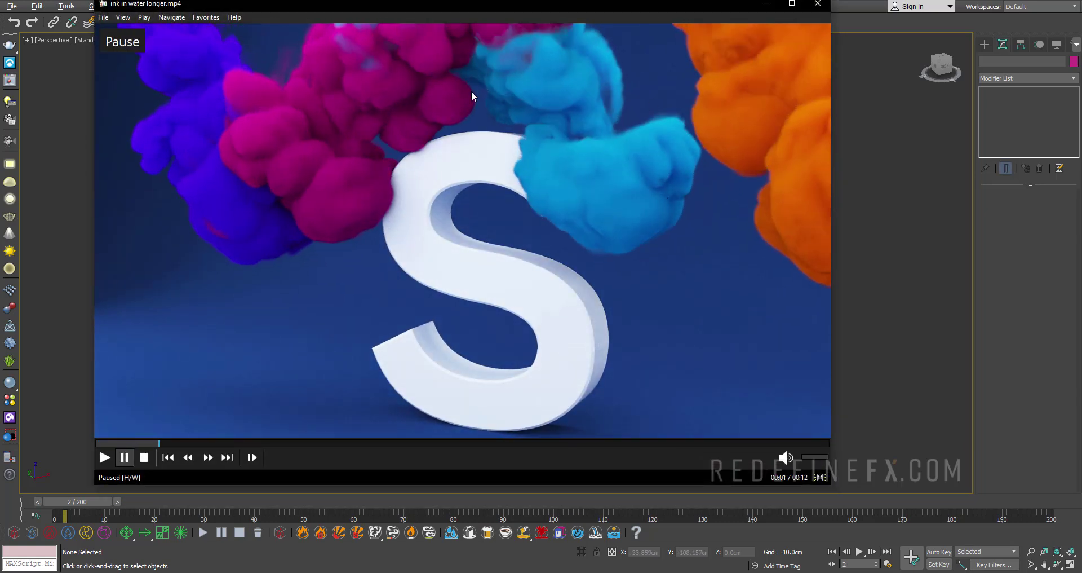
{"action": "left_click", "coordinate": [766, 4]}
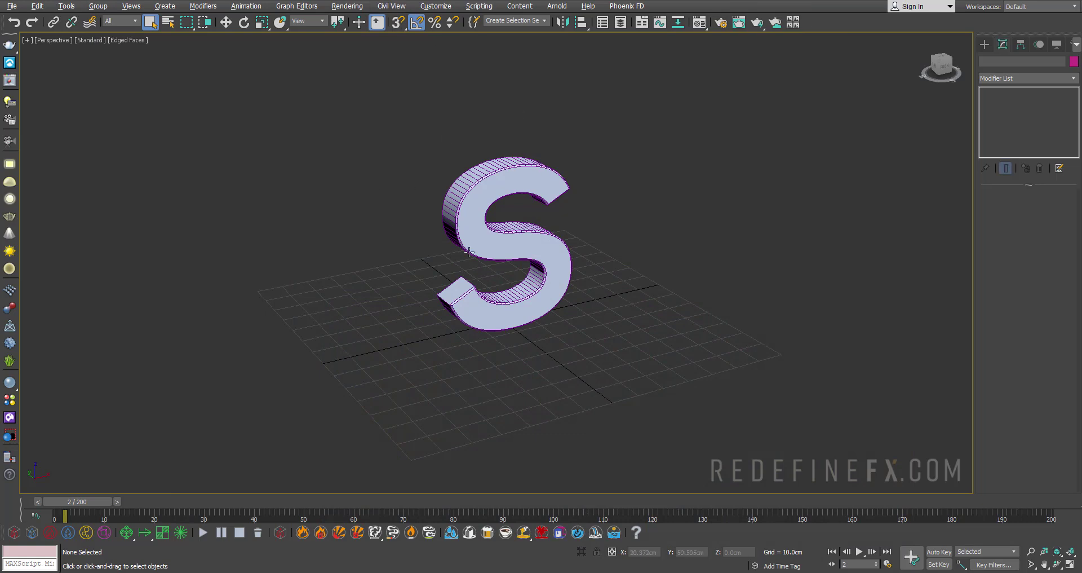
Step: Create a Phoenix FD fire/smoke simulator container large enough to enclose the S letter
{"action": "scroll", "coordinate": [394, 291], "scroll_direction": "down", "scroll_amount": 3}
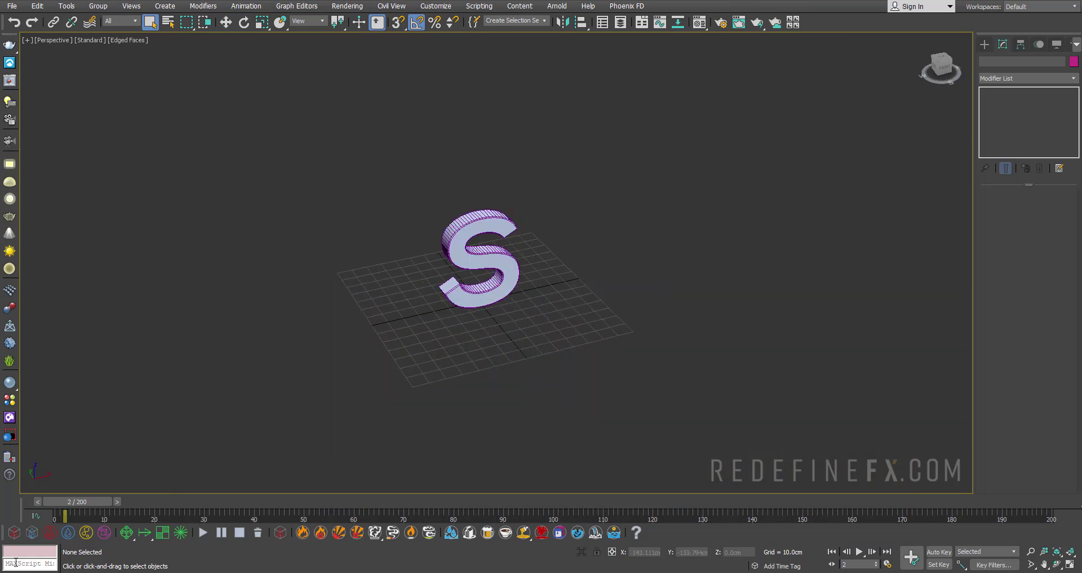
{"action": "left_click", "coordinate": [14, 533]}
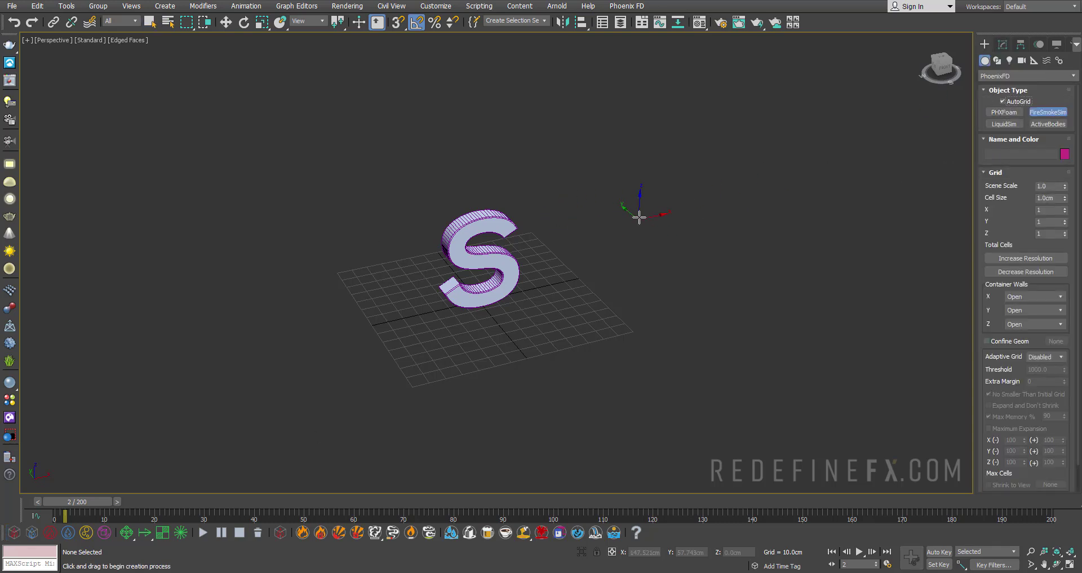
{"action": "left_click_drag", "start_coordinate": [639, 217], "coordinate": [292, 413]}
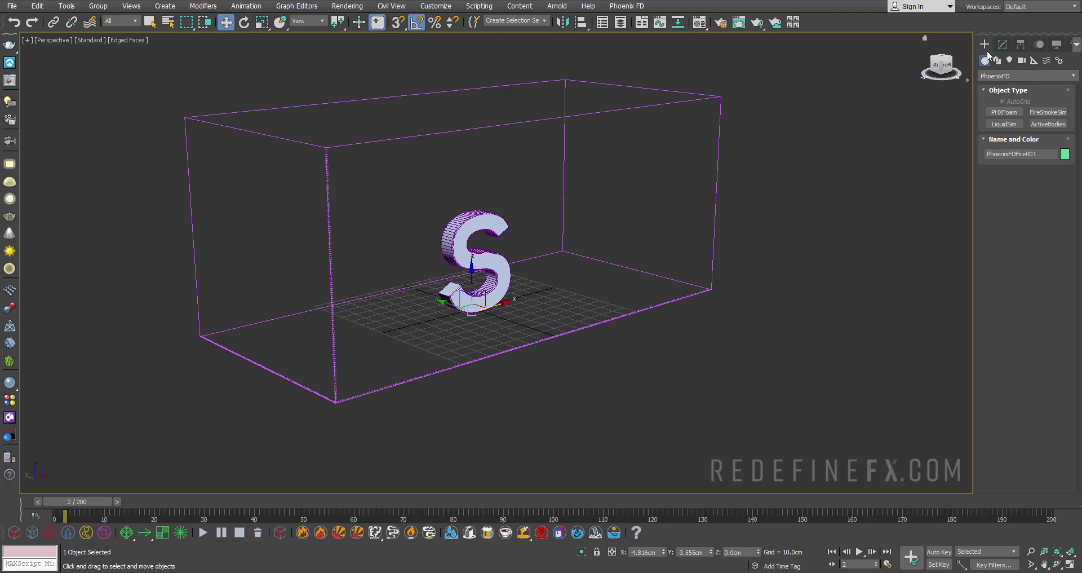
Step: Create a tall, thin cylinder outside the simulator container and convert it to an Editable Poly
{"action": "left_click", "coordinate": [993, 75]}
{"action": "left_click", "coordinate": [1009, 83]}
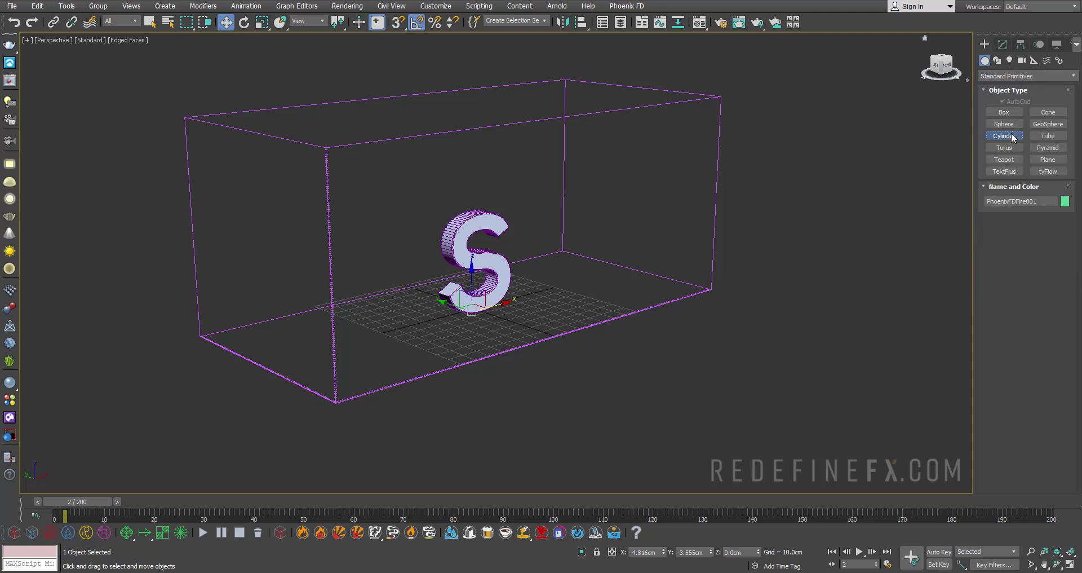
{"action": "left_click_drag", "start_coordinate": [666, 333], "coordinate": [670, 333]}
{"action": "right_click", "coordinate": [1036, 91]}
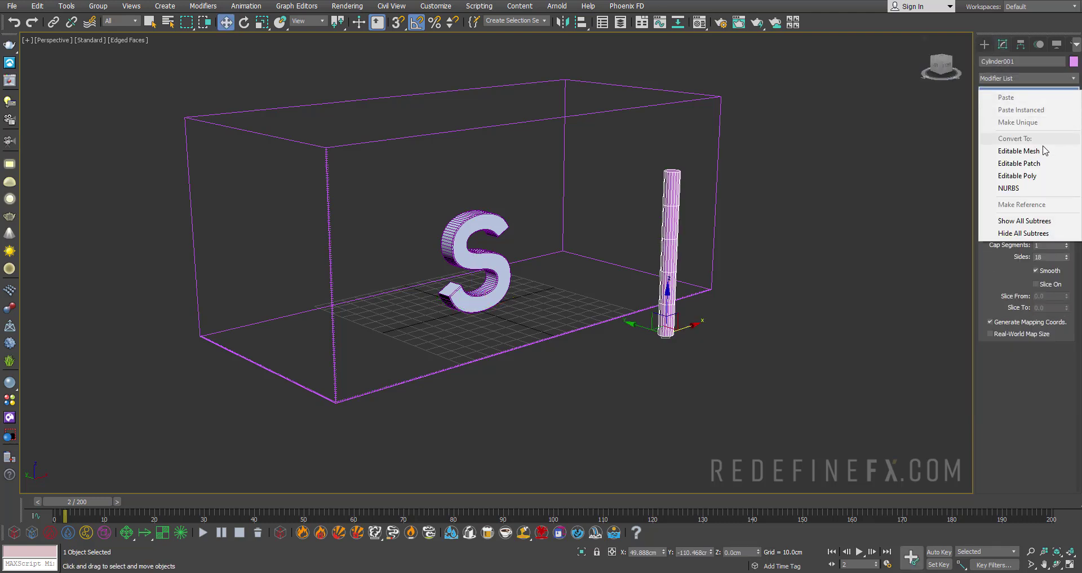
{"action": "left_click", "coordinate": [1026, 177]}
Step: Assign material ID 10 to the cylinder's bottom cap polygon and leave polygon editing
{"action": "left_click", "coordinate": [986, 93]}
{"action": "left_click", "coordinate": [1008, 131]}
{"action": "middle_click_drag", "start_coordinate": [727, 226], "coordinate": [694, 175], "text": "alt"}
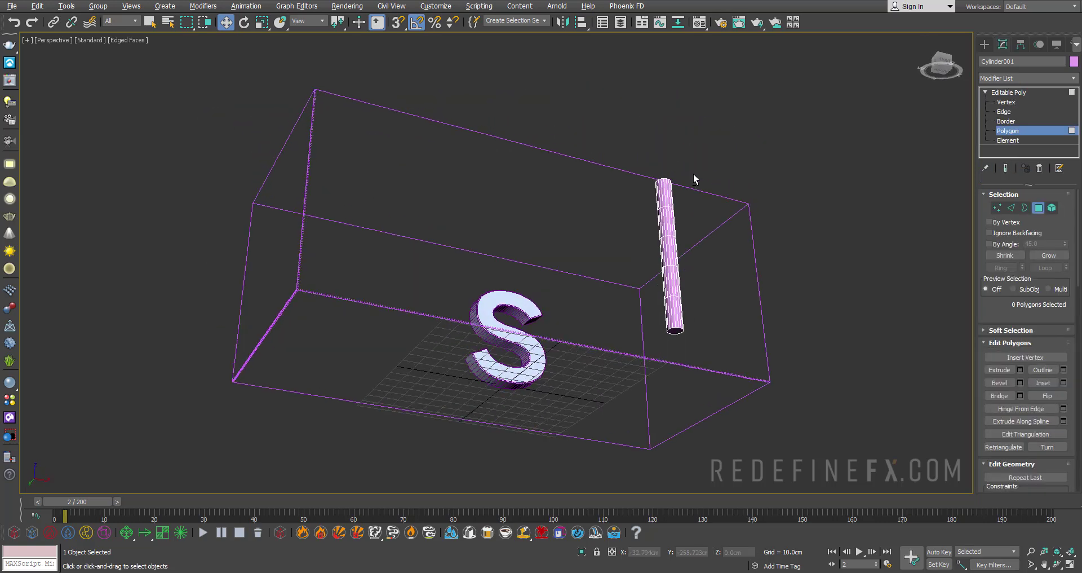
{"action": "scroll", "coordinate": [684, 323], "scroll_direction": "up", "scroll_amount": 4}
{"action": "left_click", "coordinate": [663, 345]}
{"action": "scroll", "coordinate": [1032, 361], "scroll_direction": "down", "scroll_amount": 5}
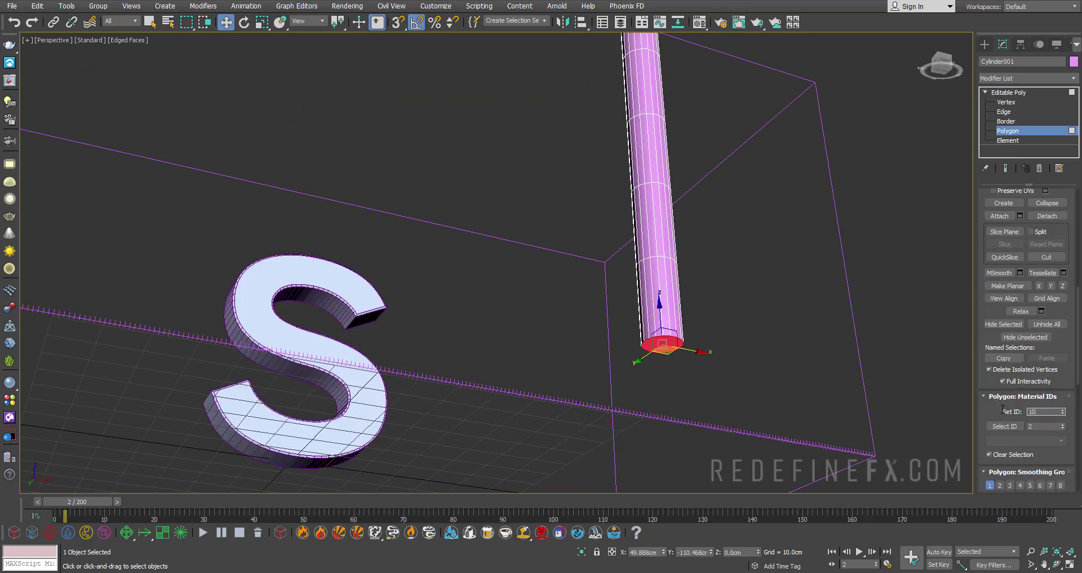
{"action": "middle_click_drag", "start_coordinate": [743, 243], "coordinate": [744, 306], "text": "alt"}
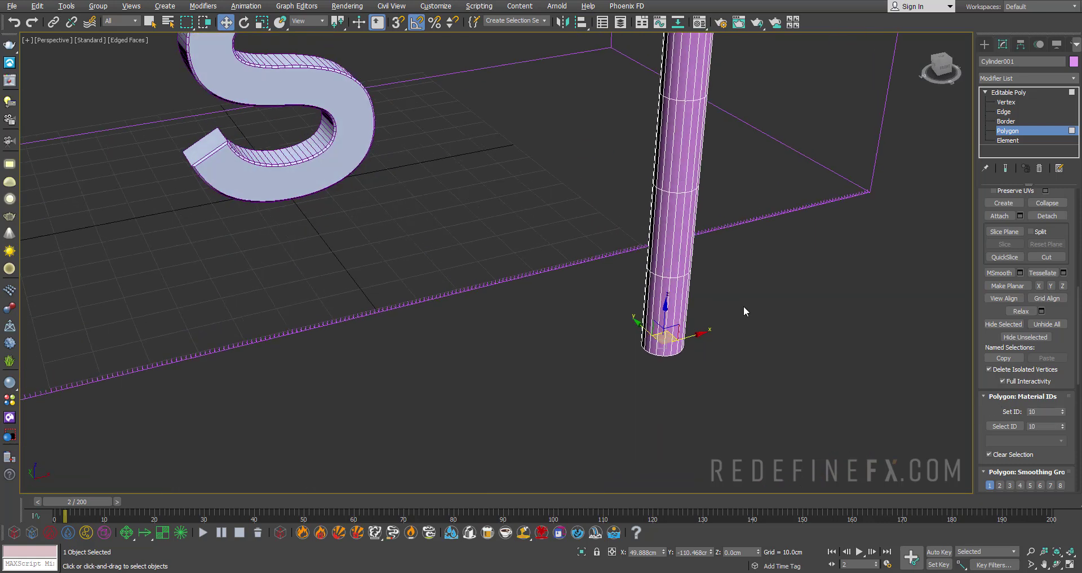
{"action": "scroll", "coordinate": [743, 307], "scroll_direction": "down", "scroll_amount": 4}
{"action": "left_click", "coordinate": [1009, 92]}
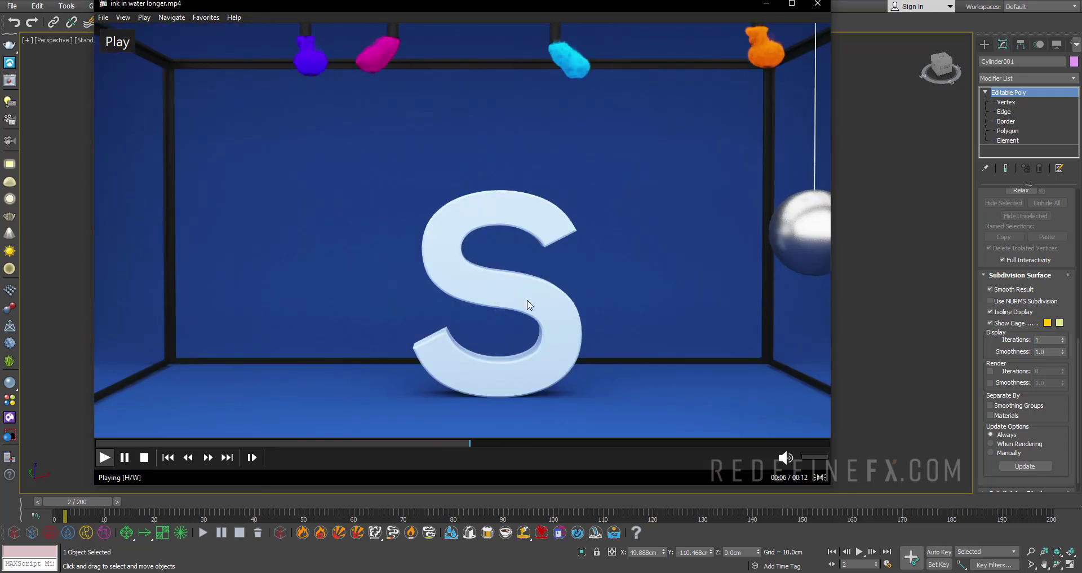
Step: Play the reference video to examine how the ink is emitted from the moving tubes
{"action": "key", "text": "space"}
{"action": "key", "text": "space"}
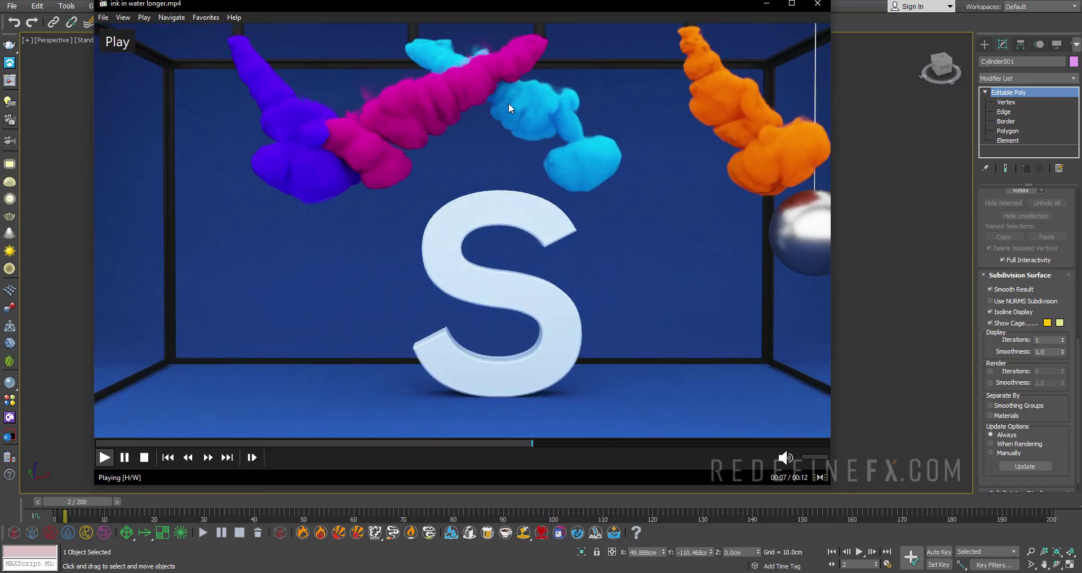
{"action": "key", "text": "space"}
{"action": "left_click", "coordinate": [766, 5]}
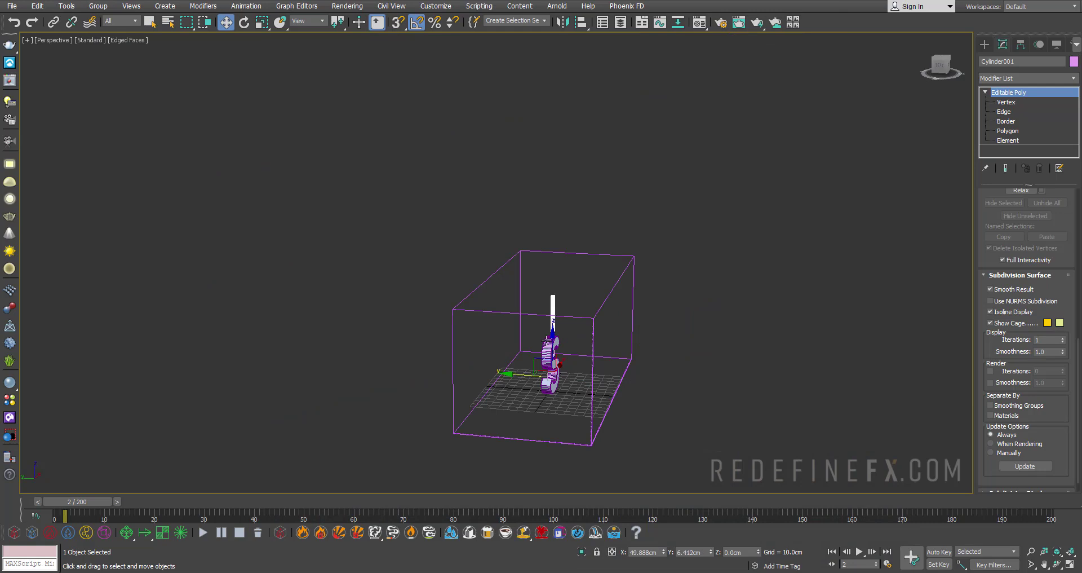
Step: Raise the cylinder above the S so its lower end sits at the container's ceiling, about 118 cm high
{"action": "left_click_drag", "start_coordinate": [550, 320], "coordinate": [540, 229]}
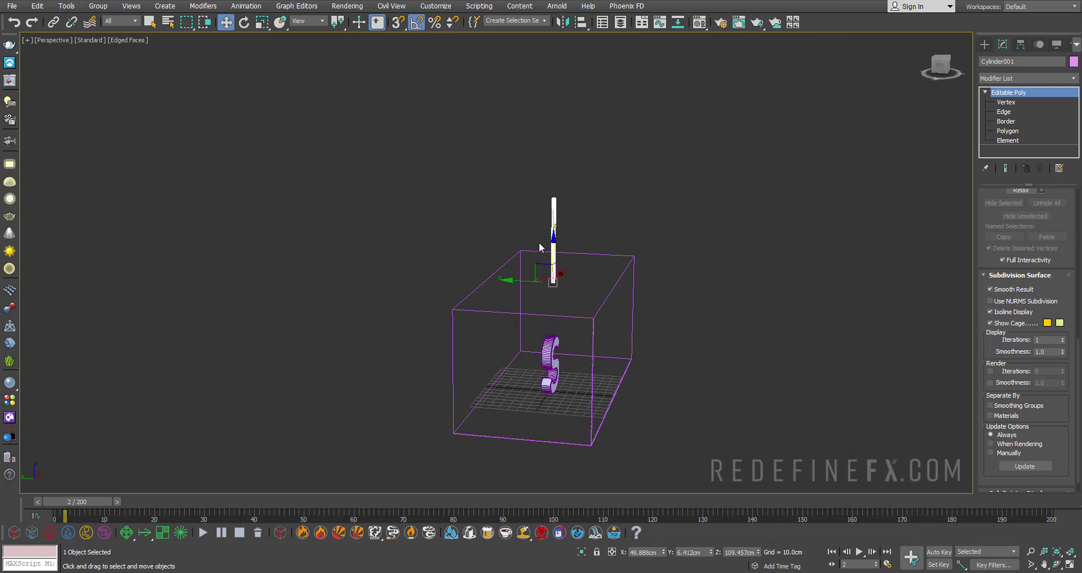
{"action": "middle_click_drag", "start_coordinate": [540, 244], "coordinate": [506, 246], "text": "alt"}
Step: Animate the cylinder with Auto Key to travel along X to the container's opposite side between frames 0 and 50
{"action": "left_click_drag", "start_coordinate": [77, 501], "coordinate": [67, 501]}
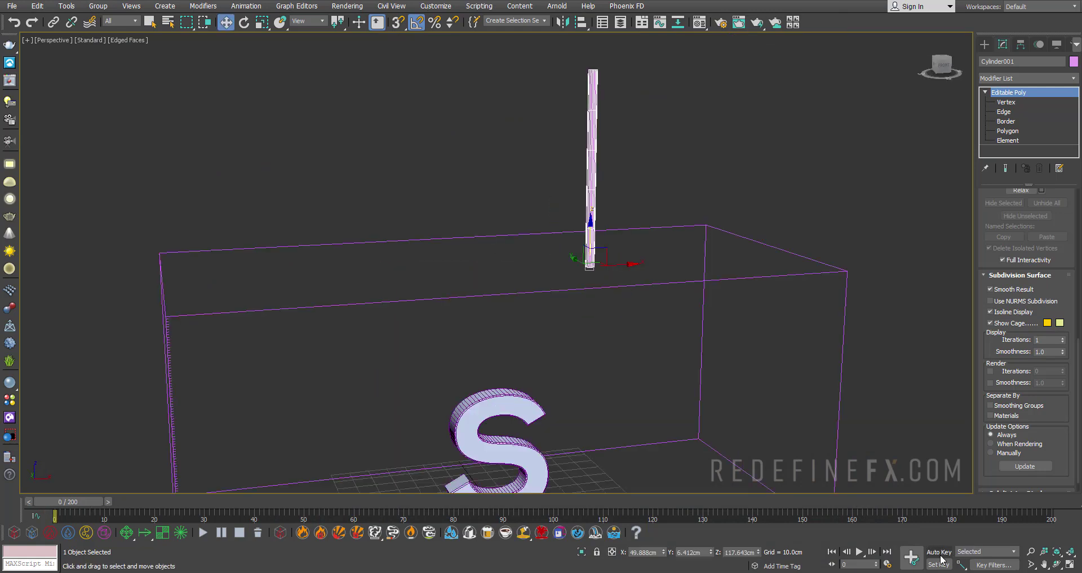
{"action": "left_click", "coordinate": [938, 551]}
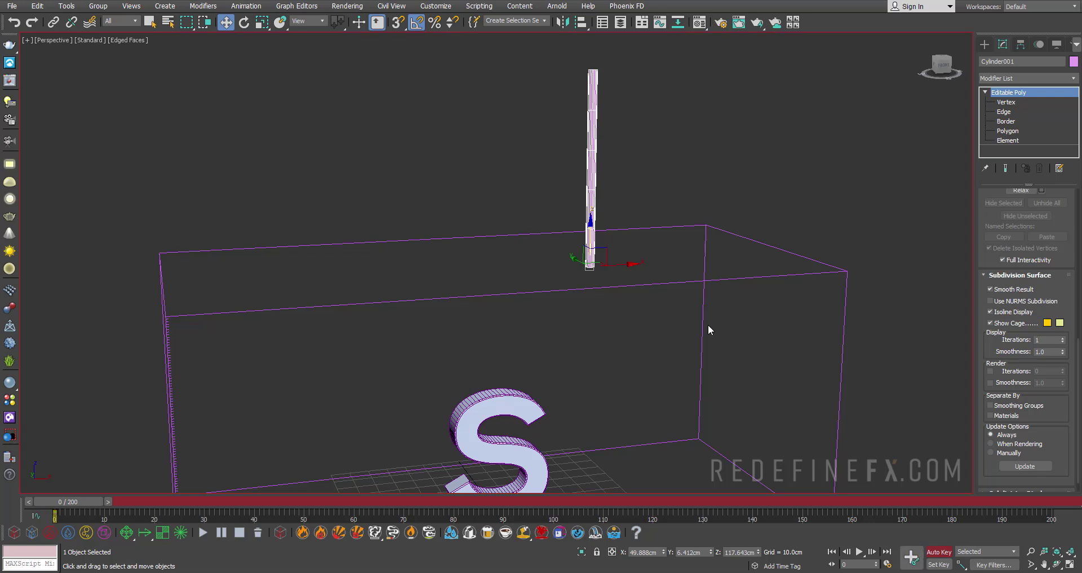
{"action": "left_click_drag", "start_coordinate": [69, 501], "coordinate": [306, 501]}
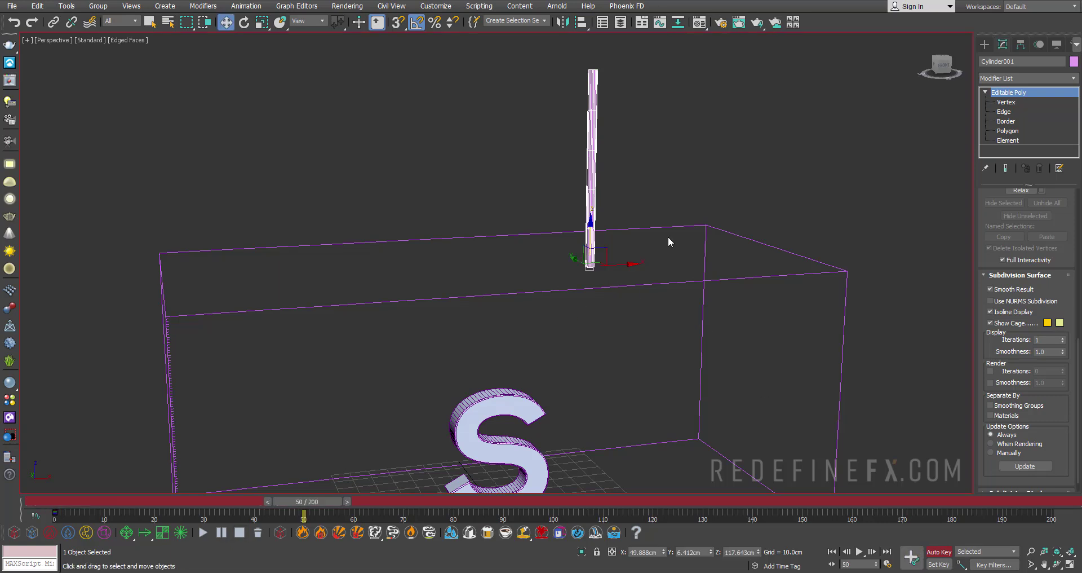
{"action": "left_click_drag", "start_coordinate": [632, 263], "coordinate": [395, 273]}
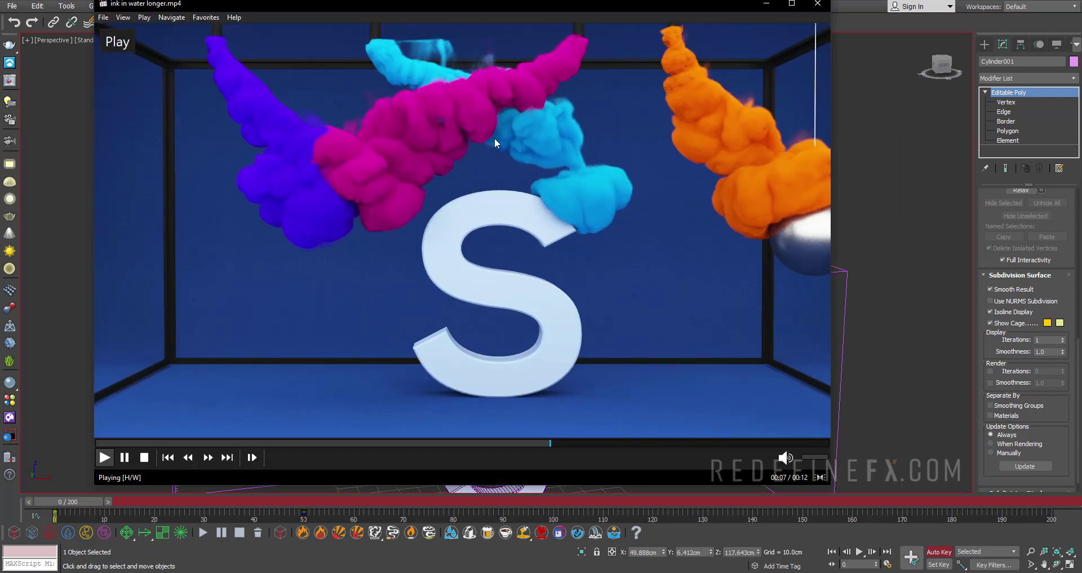
Step: Examine the sideways movement of the ink emitters in the reference video
{"action": "left_click", "coordinate": [502, 85]}
{"action": "left_click", "coordinate": [502, 90]}
{"action": "left_click", "coordinate": [502, 104]}
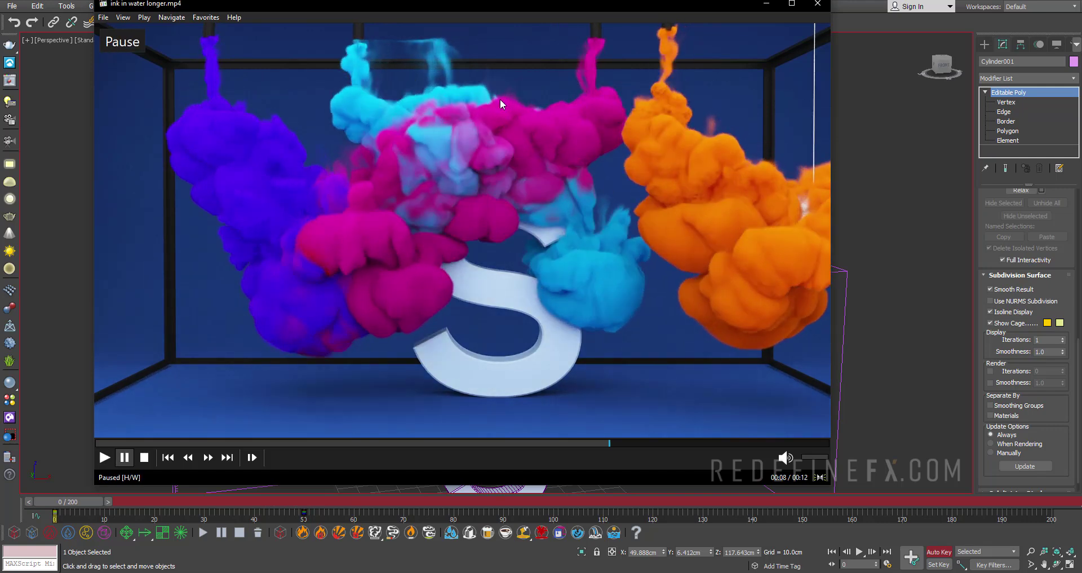
{"action": "left_click", "coordinate": [766, 4]}
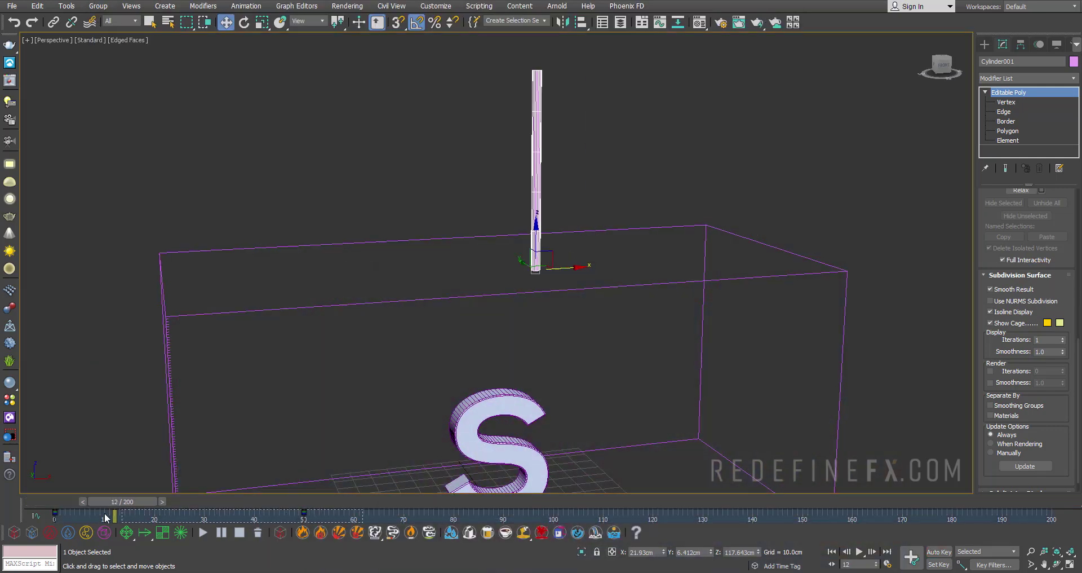
Step: Set the cylinder's animation keys to auto tangents in the mini curve editor and scrub the timeline to check the motion
{"action": "left_click_drag", "start_coordinate": [106, 516], "coordinate": [40, 513]}
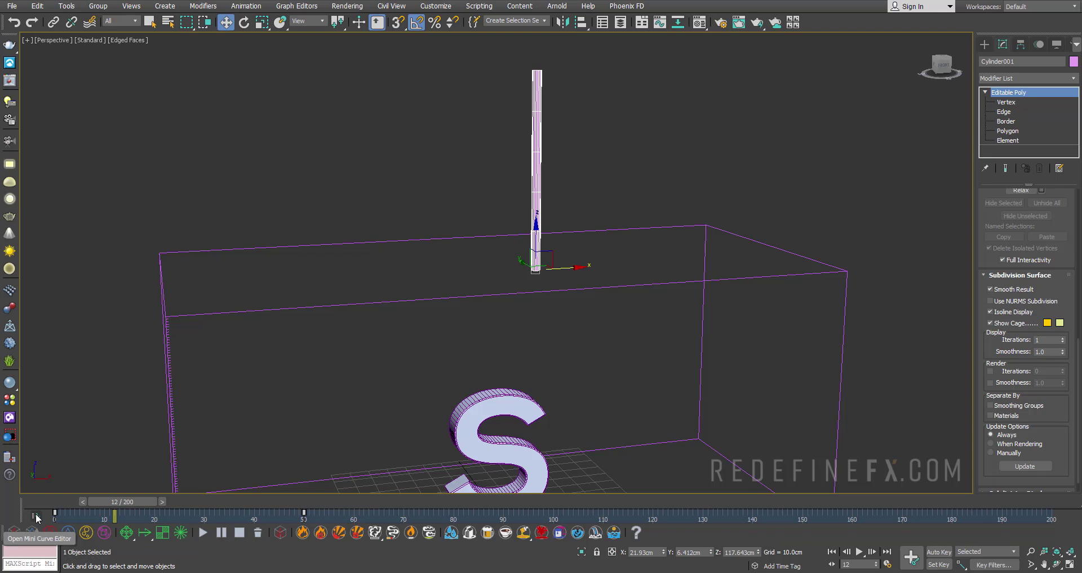
{"action": "left_click", "coordinate": [35, 514]}
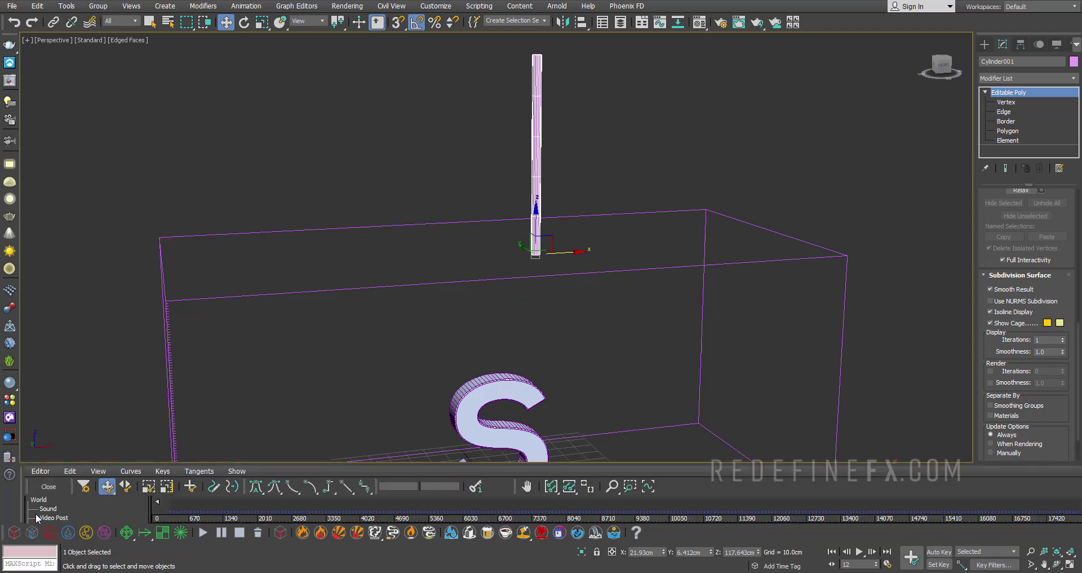
{"action": "left_click", "coordinate": [251, 490]}
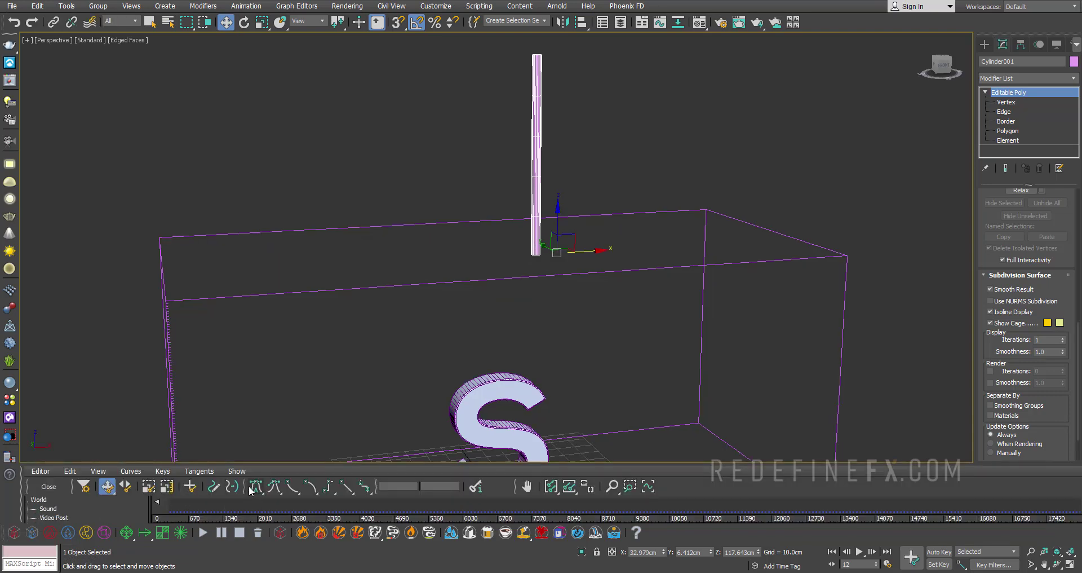
{"action": "left_click", "coordinate": [48, 486]}
{"action": "mouse_move", "coordinate": [115, 504]}
{"action": "left_mouse_down"}
{"action": "mouse_move", "coordinate": [99, 506]}
{"action": "mouse_move", "coordinate": [301, 511]}
{"action": "mouse_move", "coordinate": [103, 512]}
{"action": "left_mouse_up"}
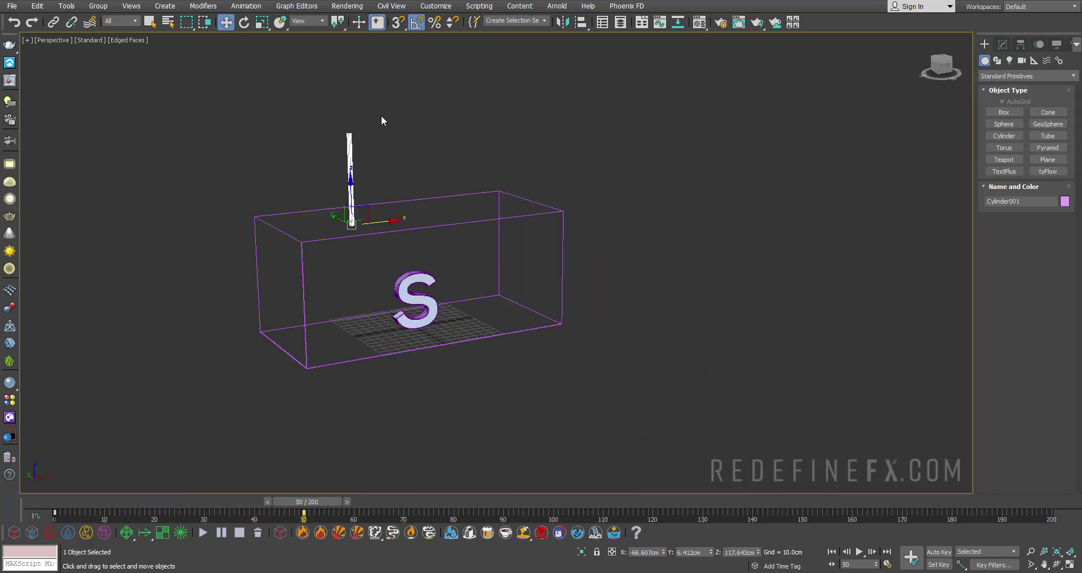
Step: Create a Phoenix FD fire source helper beside the simulator container
{"action": "middle_click_drag", "start_coordinate": [381, 121], "coordinate": [363, 160], "text": "alt"}
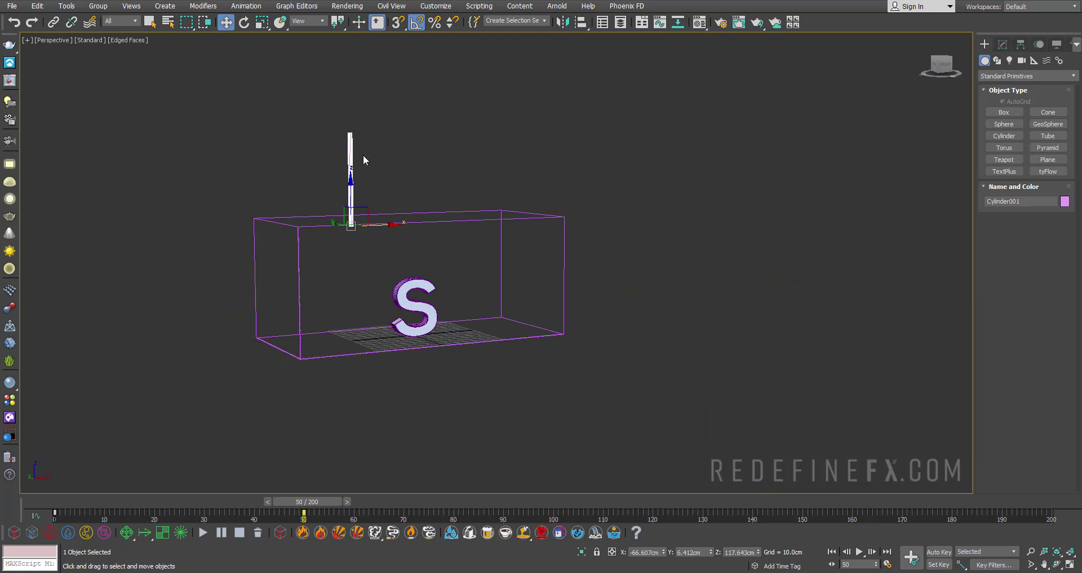
{"action": "left_click", "coordinate": [48, 533]}
{"action": "left_click", "coordinate": [582, 300]}
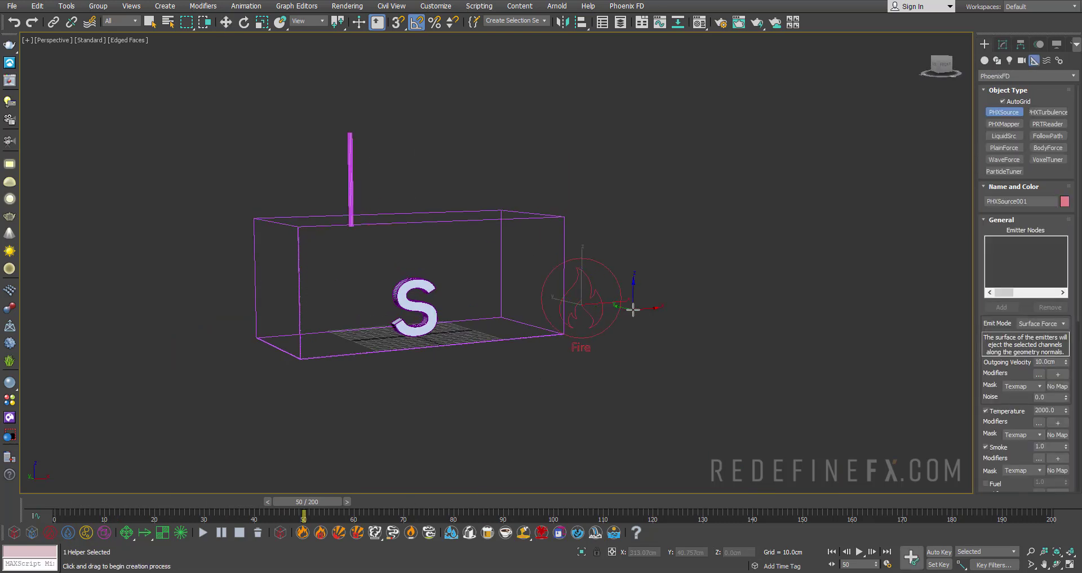
{"action": "right_click", "coordinate": [633, 310]}
{"action": "middle_click_drag", "start_coordinate": [633, 309], "coordinate": [644, 326], "text": "alt"}
Step: Set the fire source's Outgoing Velocity to 50 cm and return the timeline to frame 0
{"action": "left_click", "coordinate": [1003, 44]}
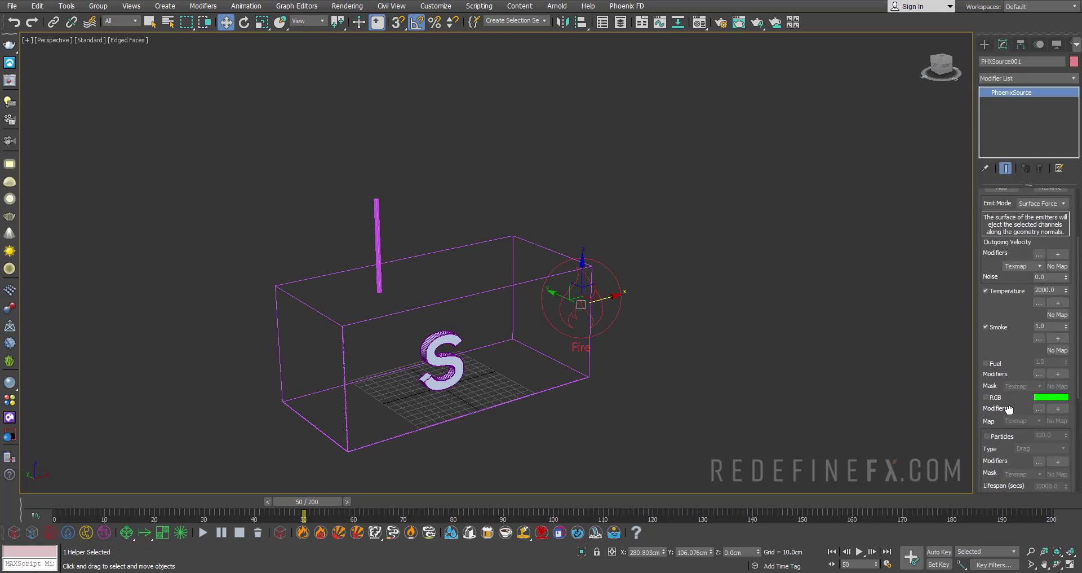
{"action": "left_click_drag", "start_coordinate": [1059, 336], "coordinate": [1025, 340]}
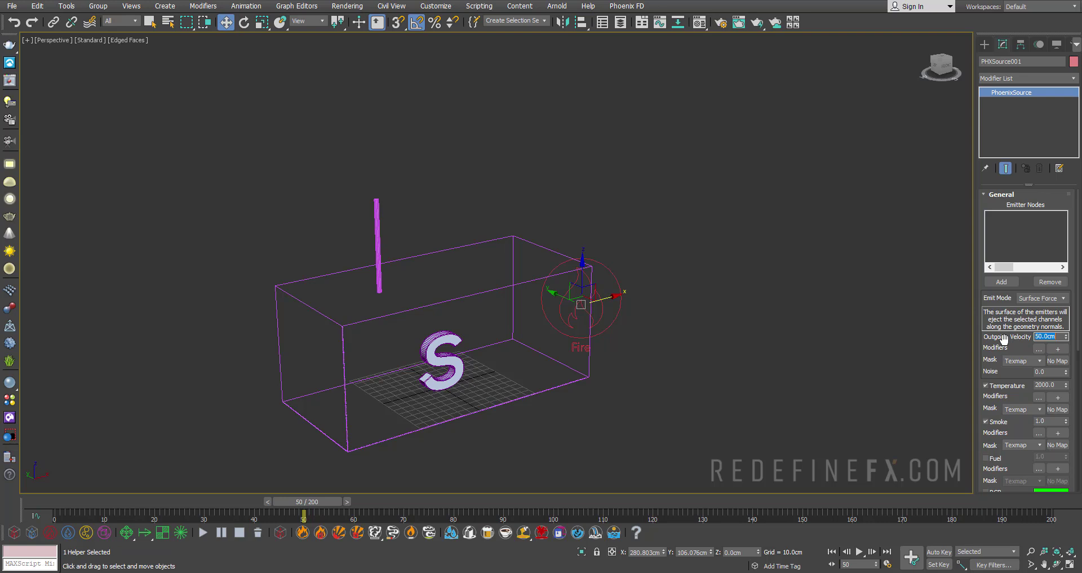
{"action": "middle_click_drag", "start_coordinate": [408, 303], "coordinate": [444, 344], "text": "alt"}
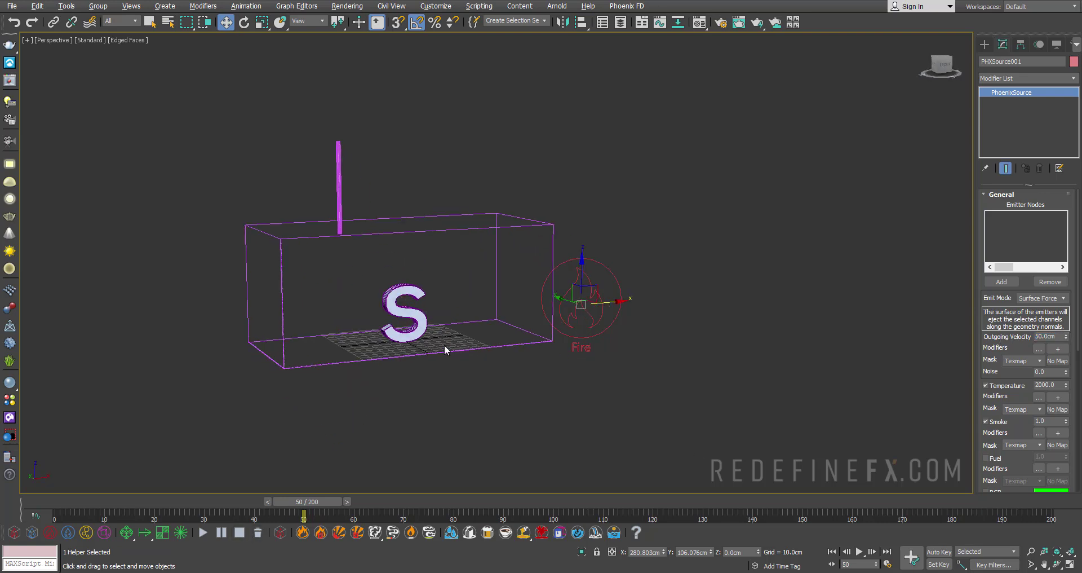
{"action": "left_click_drag", "start_coordinate": [299, 499], "coordinate": [62, 502]}
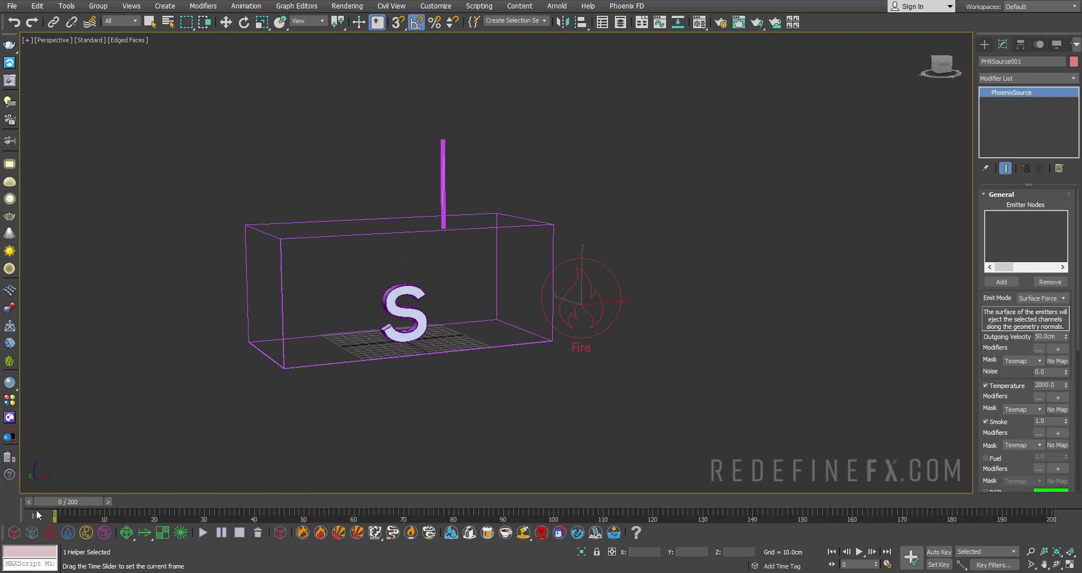
Step: With auto keying, animate the fire source's Outgoing Velocity to hold 50 cm at frame 50 and reach 0 cm at frame 51
{"action": "left_click", "coordinate": [935, 551]}
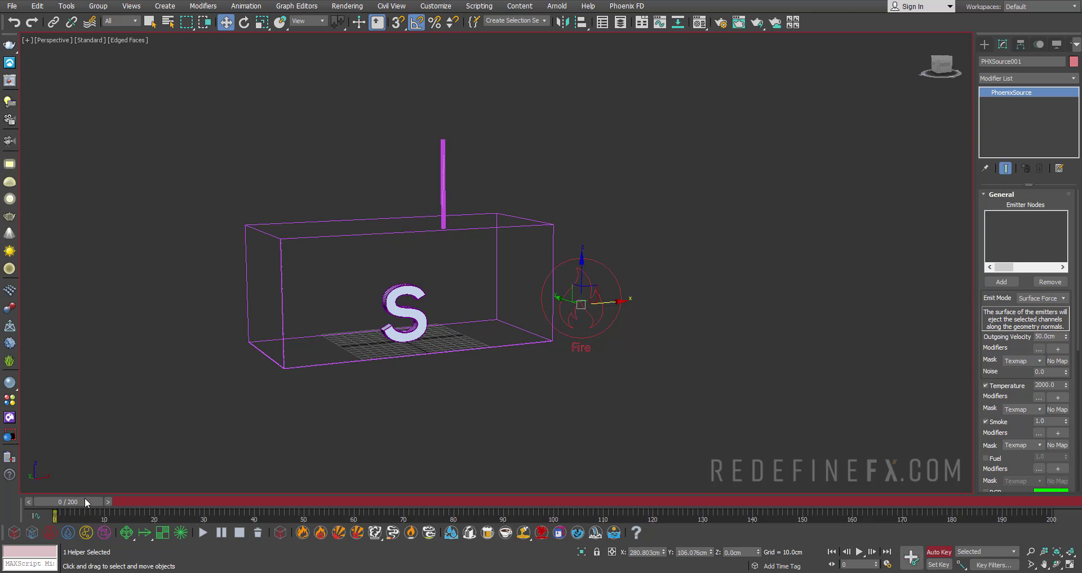
{"action": "left_click_drag", "start_coordinate": [72, 501], "coordinate": [330, 501]}
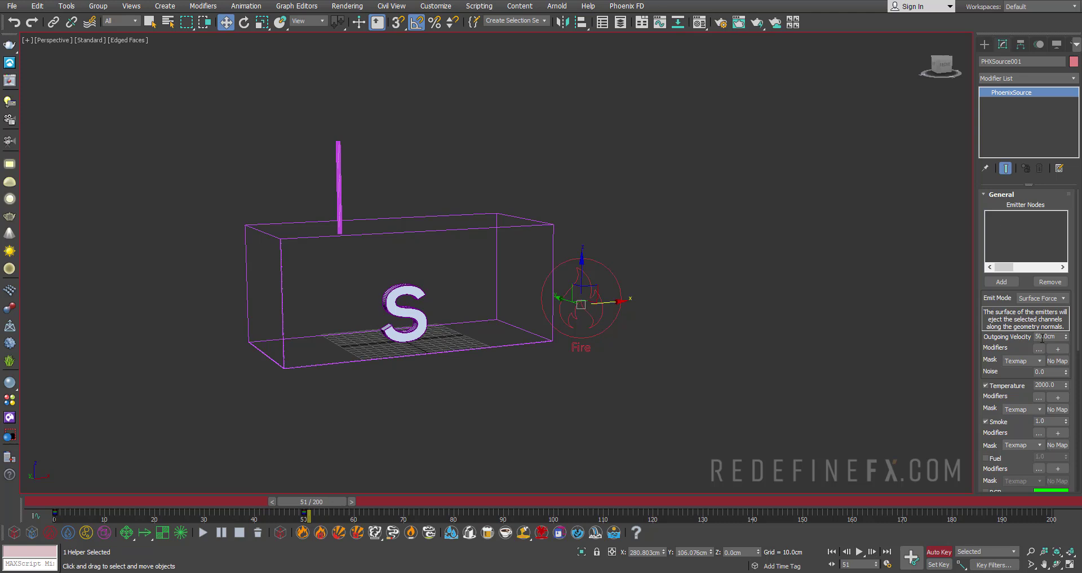
{"action": "left_click", "coordinate": [918, 558]}
{"action": "key", "text": "comma"}
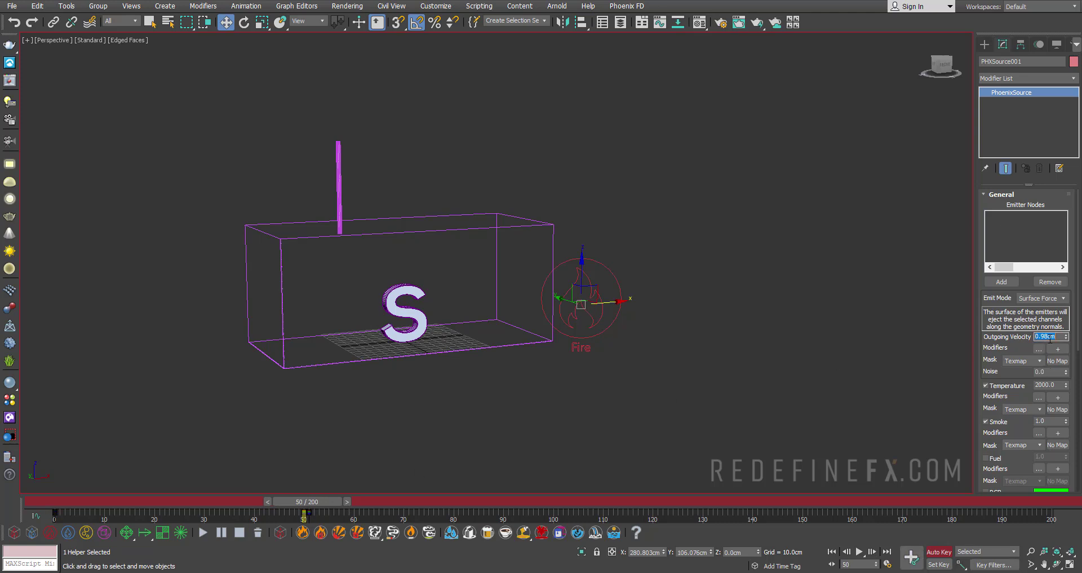
{"action": "left_click", "coordinate": [916, 556]}
{"action": "key", "text": "q"}
{"action": "left_click_drag", "start_coordinate": [322, 502], "coordinate": [97, 510]}
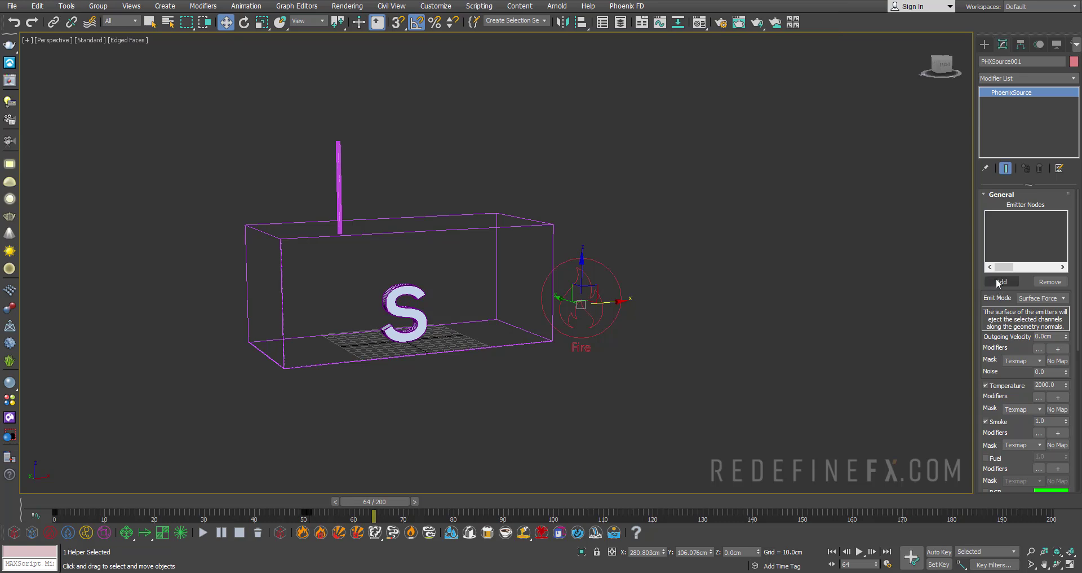
Step: Add the animated cylinder to the fire source's emitter nodes and limit the emission by Polygon ID
{"action": "left_click", "coordinate": [1000, 282]}
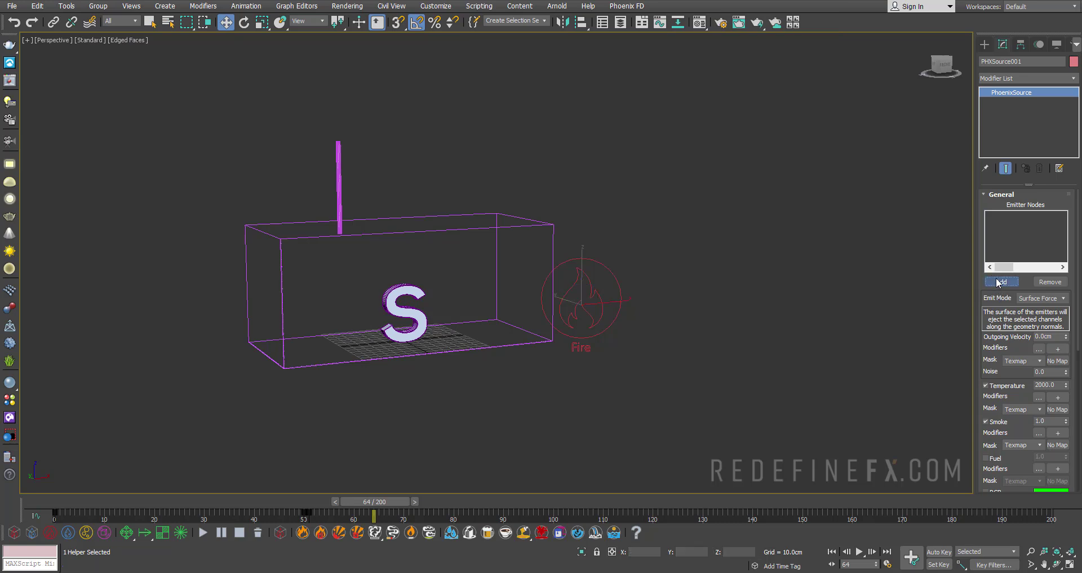
{"action": "left_click", "coordinate": [339, 162]}
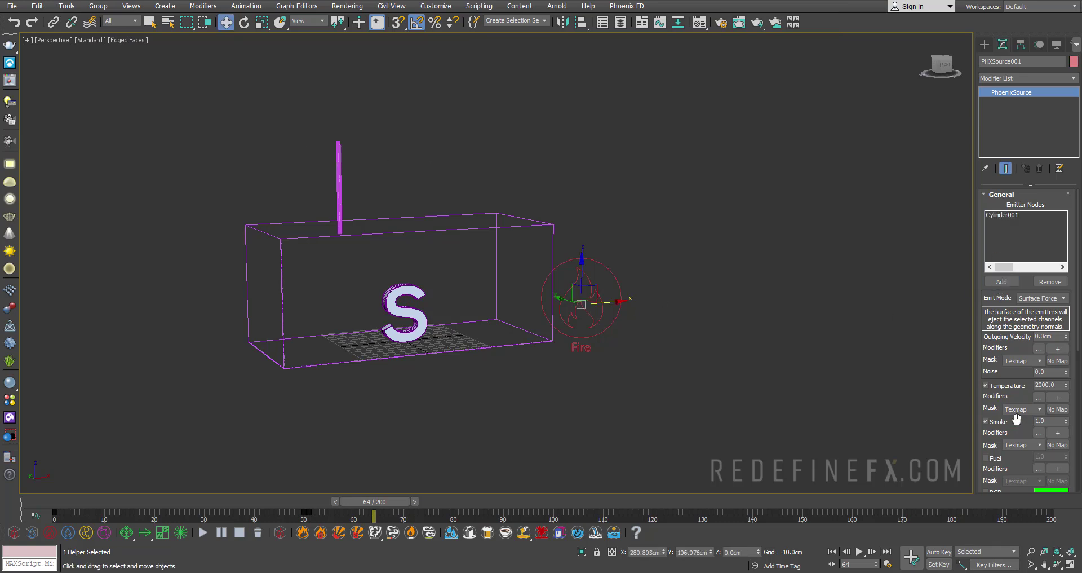
{"action": "left_click_drag", "start_coordinate": [1018, 424], "coordinate": [1022, 175]}
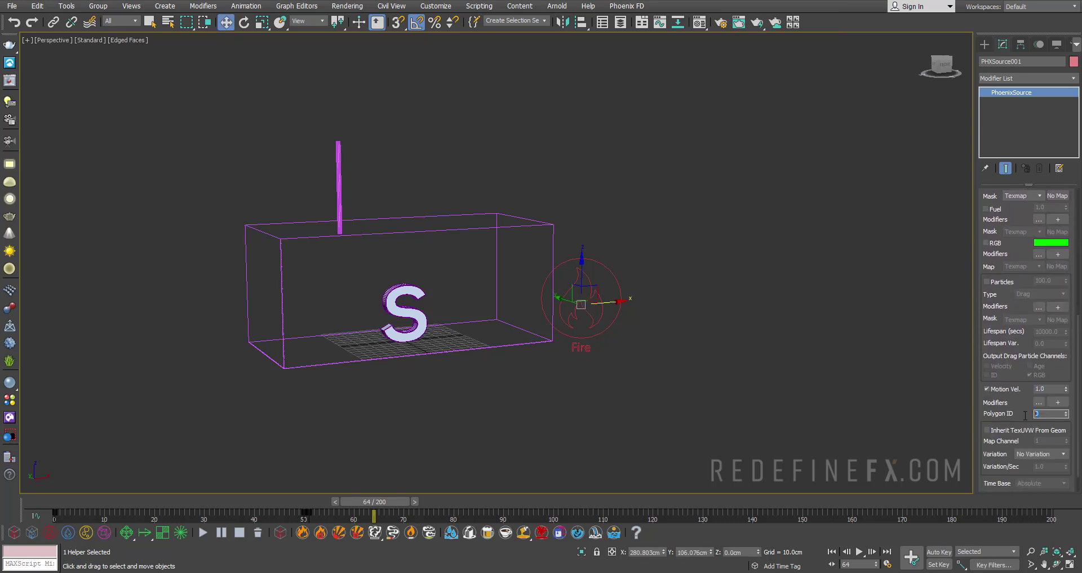
Step: Turn off the fire source's Temperature channel and enable its RGB channel with a light blue color
{"action": "scroll", "coordinate": [1009, 280], "scroll_direction": "up", "scroll_amount": 5}
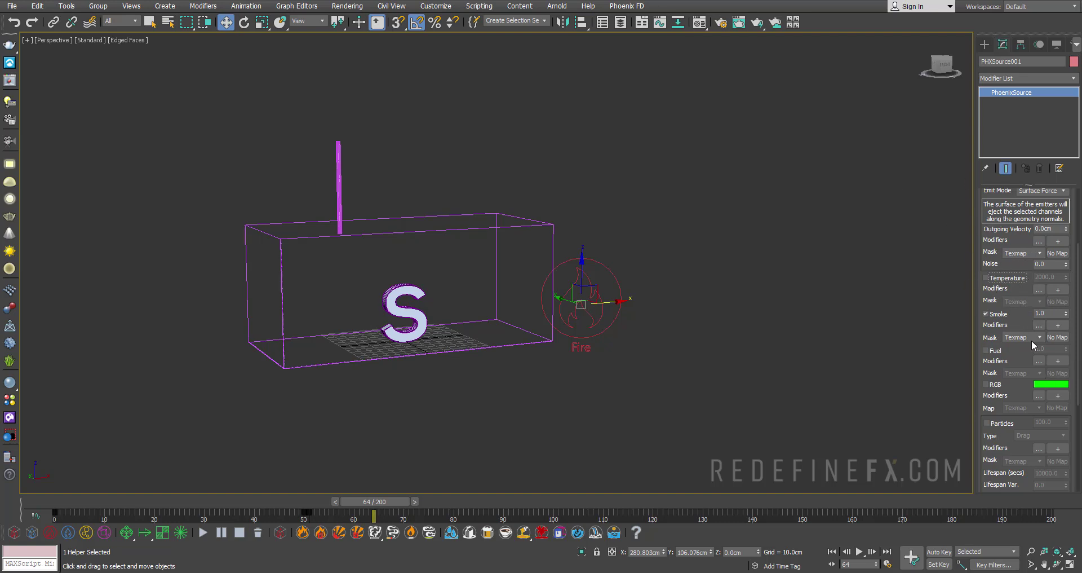
{"action": "scroll", "coordinate": [1009, 332], "scroll_direction": "down", "scroll_amount": 2}
{"action": "left_click", "coordinate": [986, 324]}
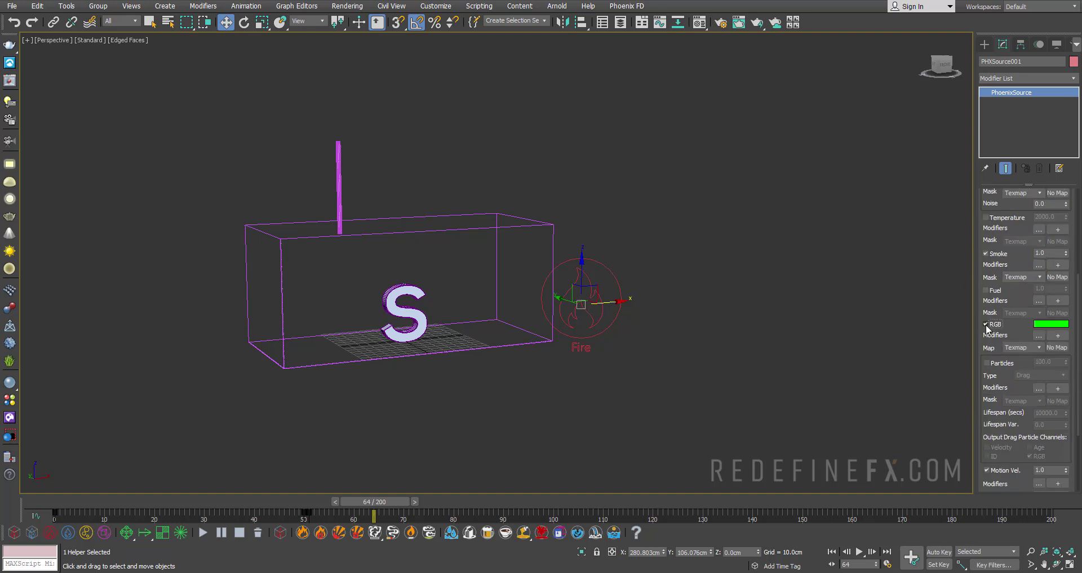
{"action": "left_click", "coordinate": [1043, 325]}
{"action": "left_click_drag", "start_coordinate": [301, 95], "coordinate": [279, 62]}
{"action": "left_click_drag", "start_coordinate": [401, 78], "coordinate": [397, 78]}
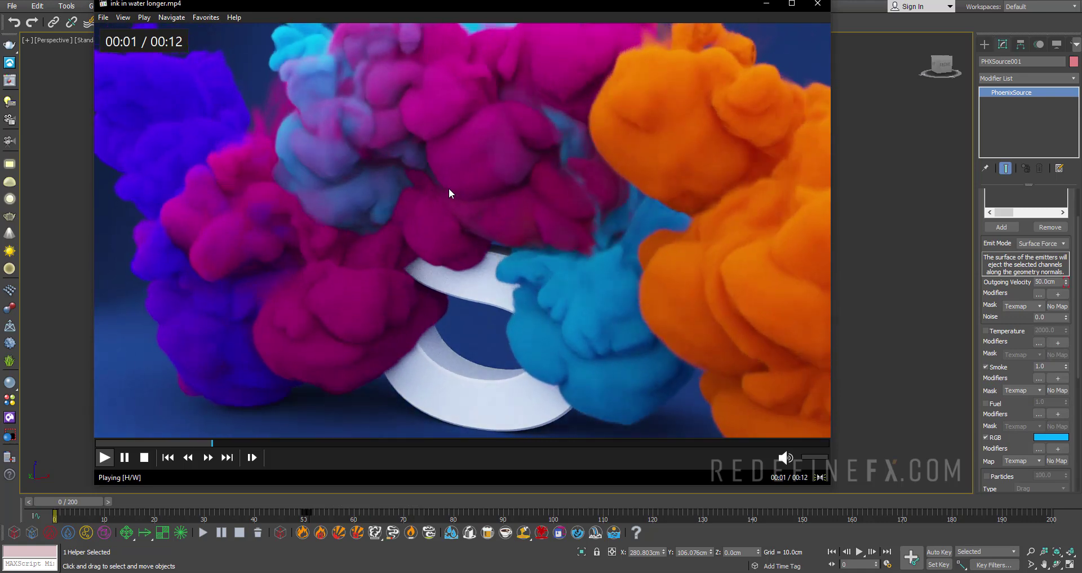
Step: Check the ink colors in the reference video and clone the fire source as a copy beside the original
{"action": "left_click", "coordinate": [549, 184]}
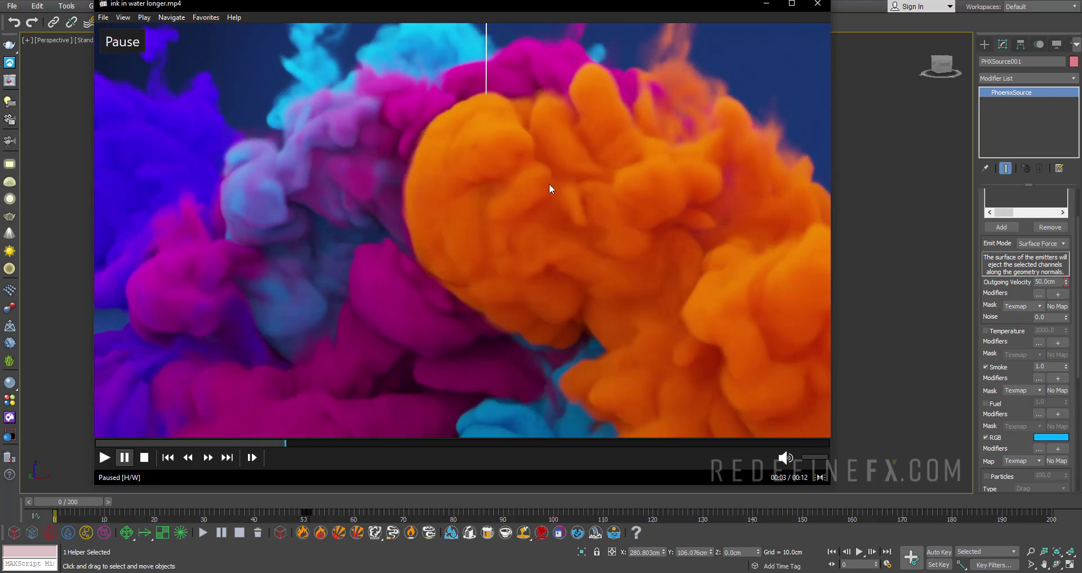
{"action": "left_click", "coordinate": [766, 4]}
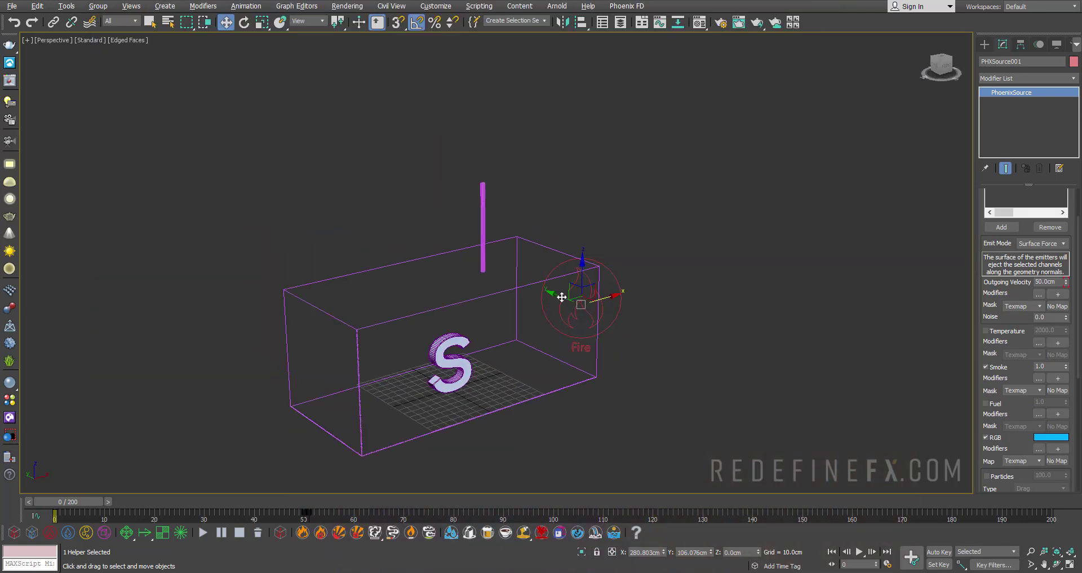
{"action": "left_click_drag", "start_coordinate": [562, 297], "coordinate": [640, 329], "text": "shift"}
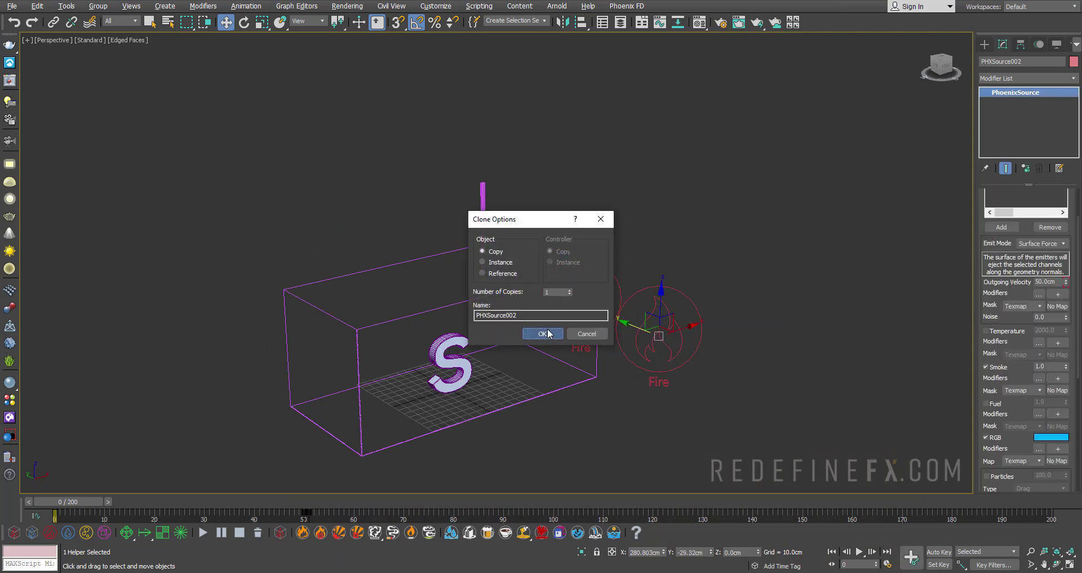
{"action": "left_click", "coordinate": [543, 333]}
Step: Set the RGB color of the copied fire source to magenta
{"action": "left_click_drag", "start_coordinate": [1016, 439], "coordinate": [1043, 408]}
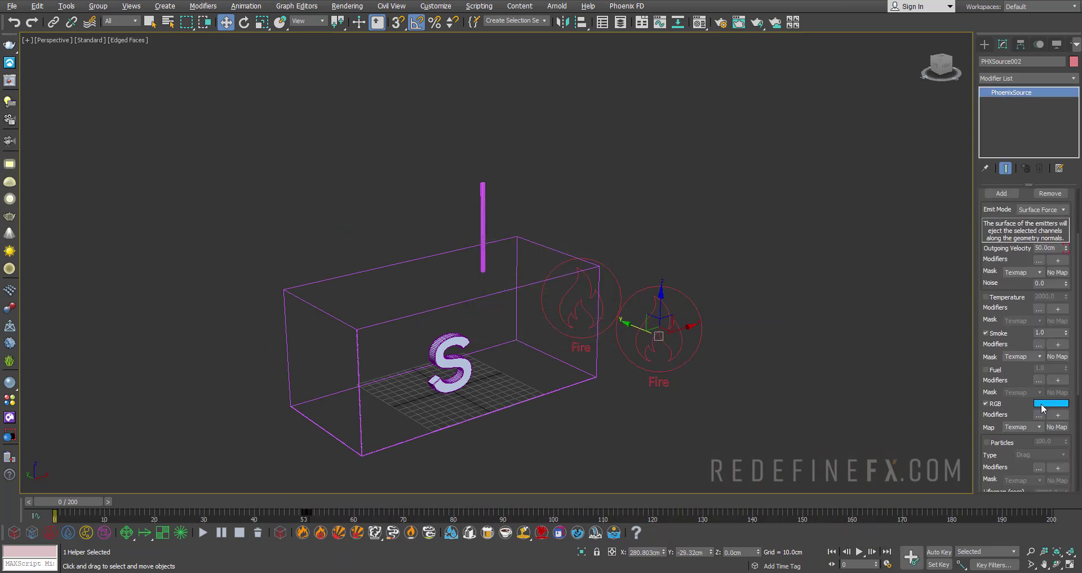
{"action": "left_click", "coordinate": [1044, 405]}
{"action": "left_click_drag", "start_coordinate": [296, 91], "coordinate": [299, 63]}
{"action": "left_click", "coordinate": [410, 164]}
Step: Clone the emitter cylinder about 18 cm along the X axis, beside the original, and select the copy
{"action": "left_click", "coordinate": [482, 220]}
{"action": "middle_click_drag", "start_coordinate": [481, 222], "coordinate": [479, 262], "text": "alt"}
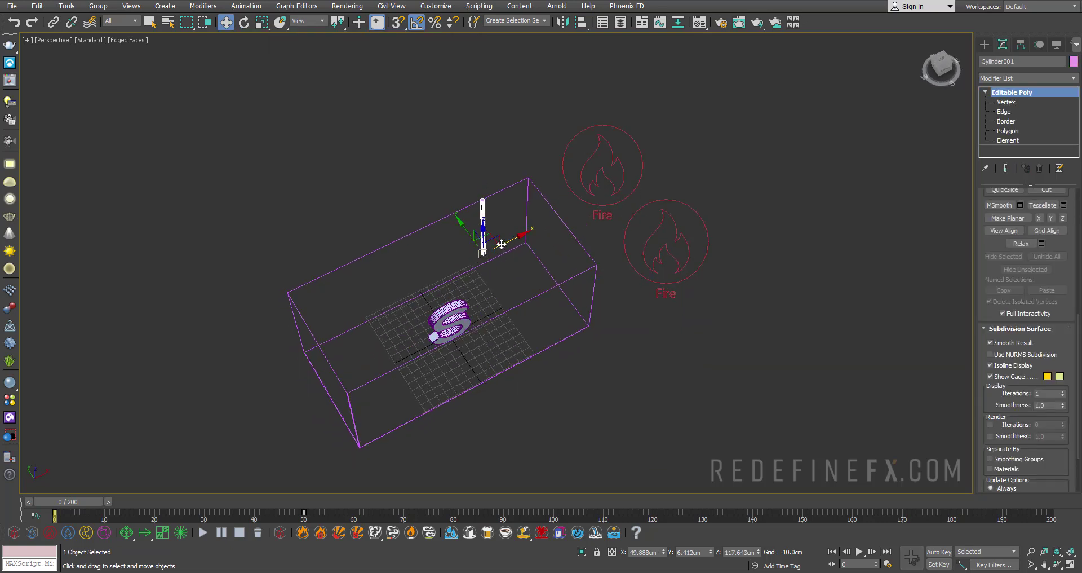
{"action": "left_click_drag", "start_coordinate": [506, 242], "coordinate": [493, 247], "text": "shift"}
{"action": "middle_click_drag", "start_coordinate": [461, 281], "coordinate": [481, 164], "text": "alt"}
{"action": "scroll", "coordinate": [467, 217], "scroll_direction": "up", "scroll_amount": 5}
{"action": "left_click", "coordinate": [493, 172]}
{"action": "left_click", "coordinate": [477, 196]}
{"action": "left_click", "coordinate": [478, 196]}
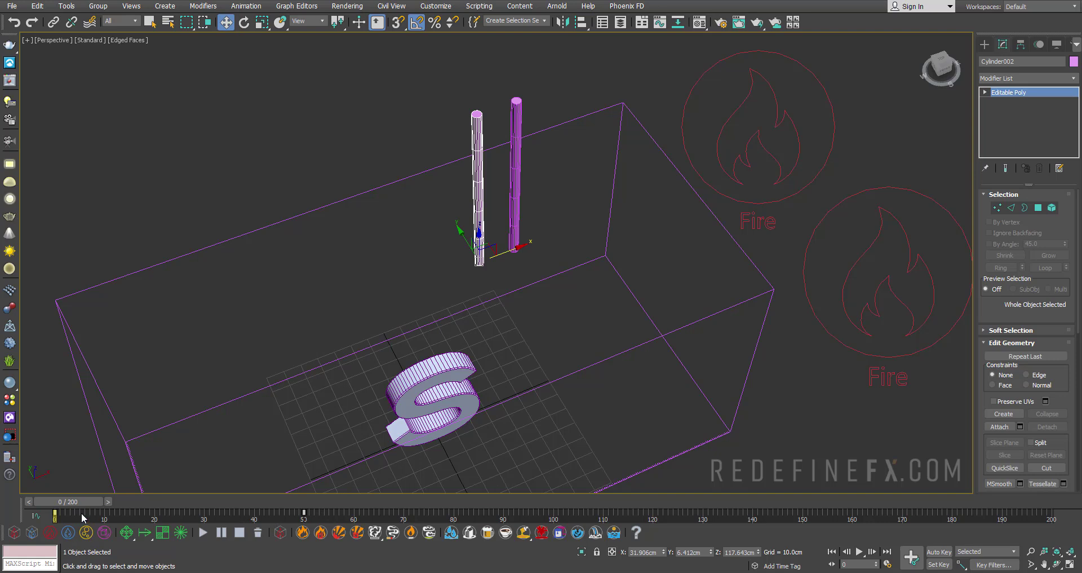
Step: Swap the copied cylinder's animation keys between frames 0 and 50 to reverse its motion, and scrub the timeline to check
{"action": "left_click_drag", "start_coordinate": [82, 513], "coordinate": [153, 501]}
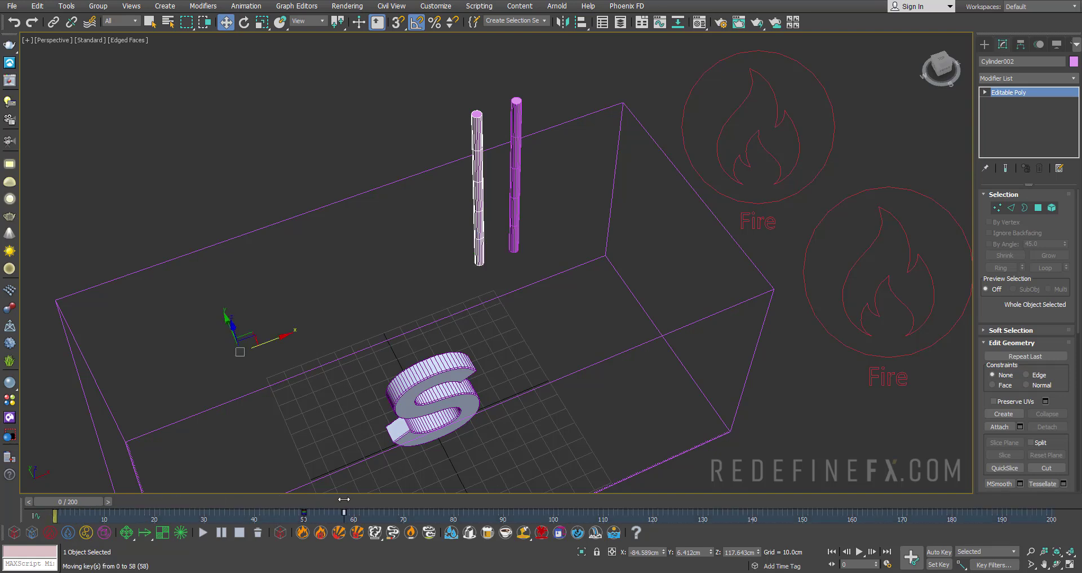
{"action": "left_click_drag", "start_coordinate": [344, 499], "coordinate": [304, 512]}
{"action": "scroll", "coordinate": [386, 332], "scroll_direction": "down", "scroll_amount": 3}
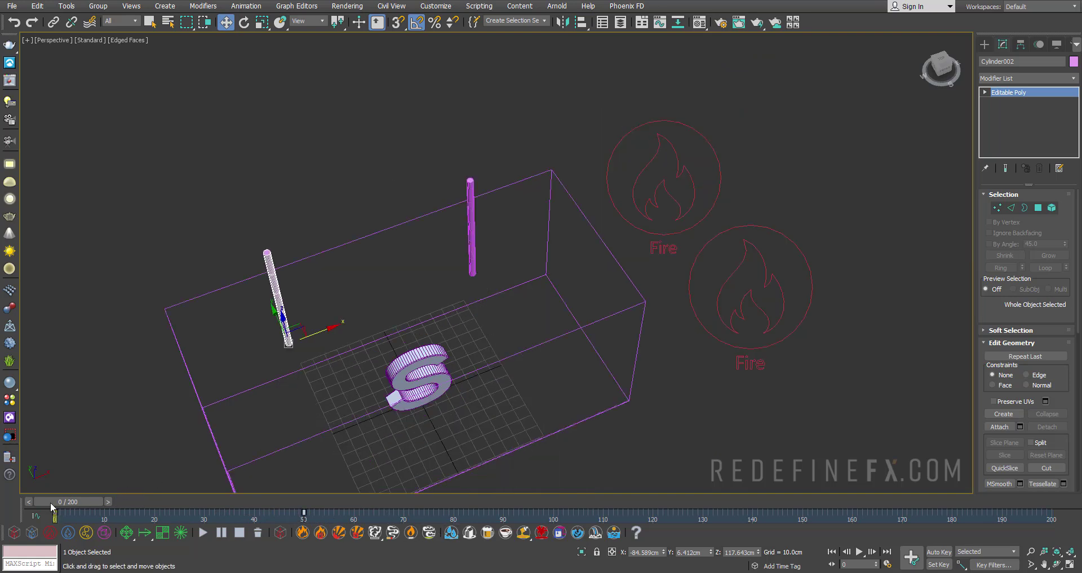
{"action": "left_click_drag", "start_coordinate": [51, 504], "coordinate": [187, 502]}
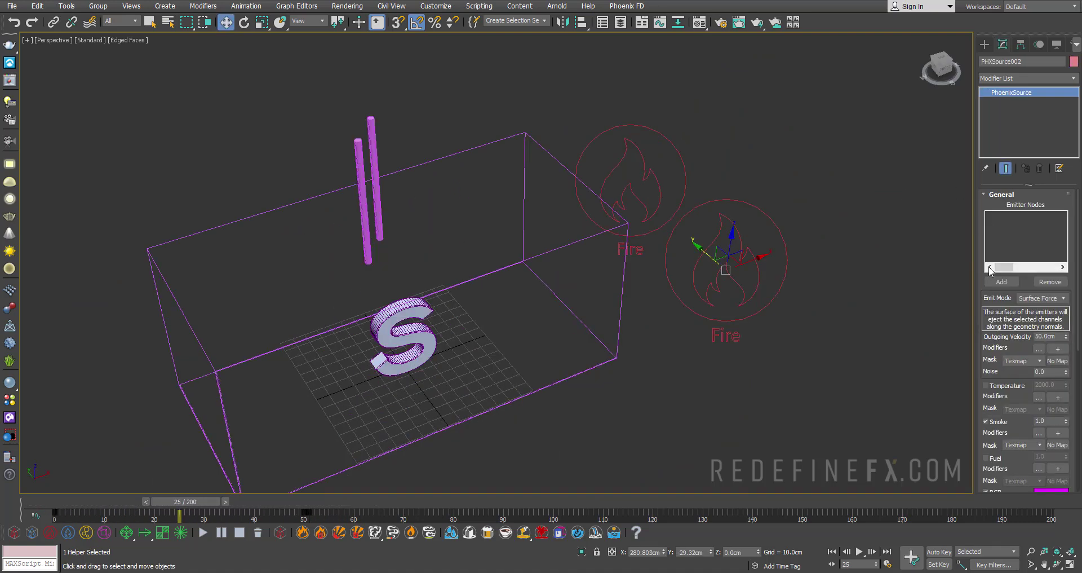
Step: Assign the copied cylinder as the second fire source's only emitter node and scrub through the animation
{"action": "left_click", "coordinate": [1002, 281]}
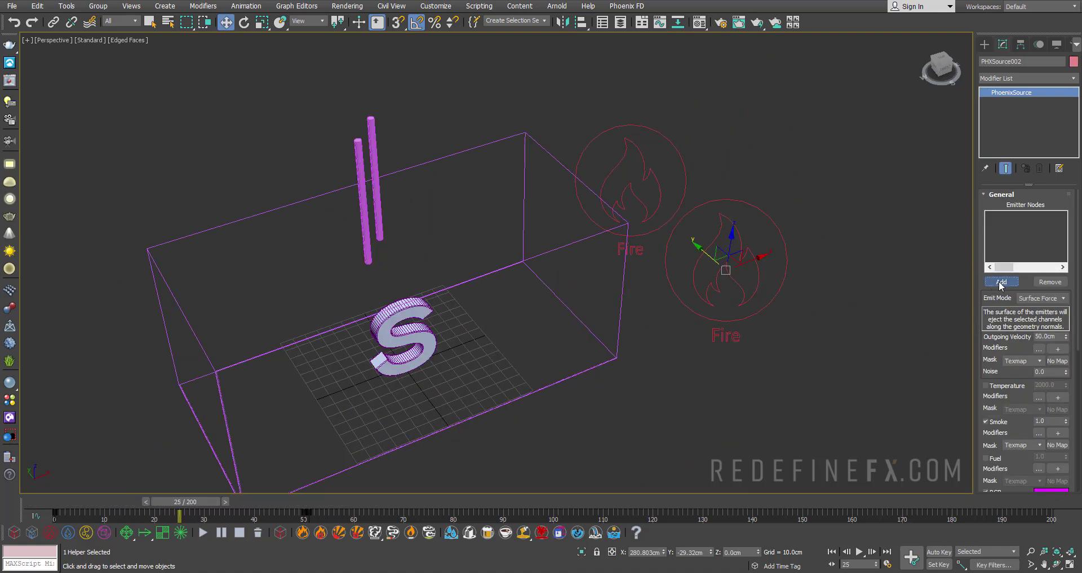
{"action": "left_click", "coordinate": [363, 209]}
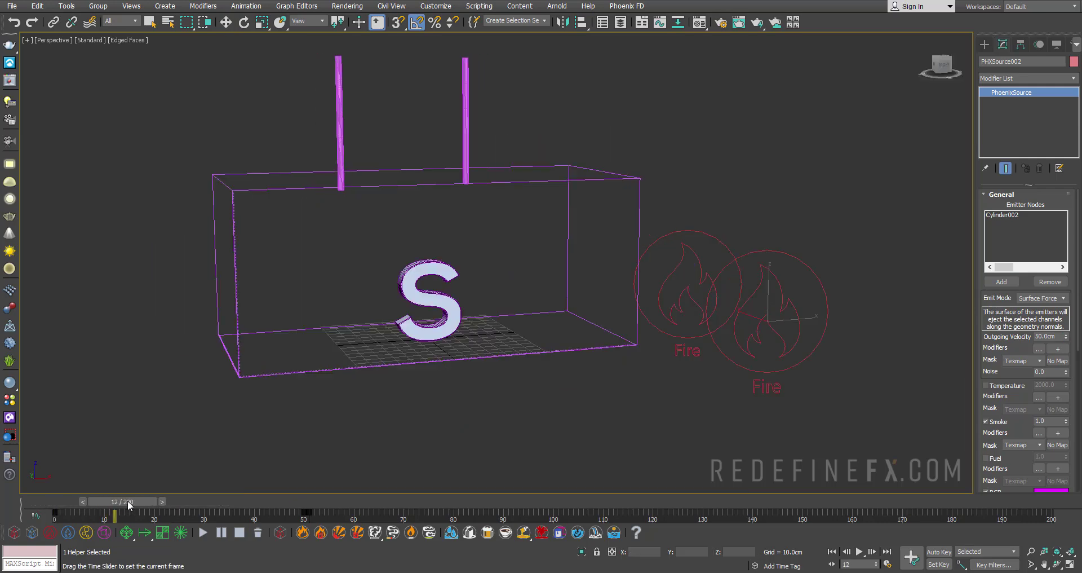
{"action": "left_click_drag", "start_coordinate": [195, 501], "coordinate": [259, 502]}
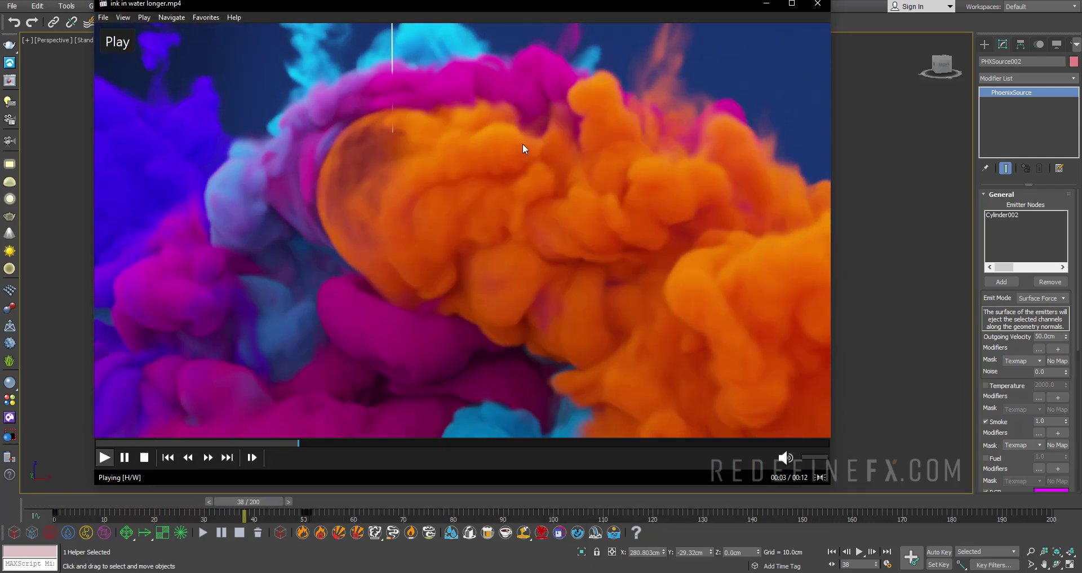
Step: Review how the differently colored ink streams fall and cross around the letter in the reference video
{"action": "left_click", "coordinate": [144, 444]}
{"action": "left_click", "coordinate": [444, 226]}
{"action": "left_click", "coordinate": [561, 211]}
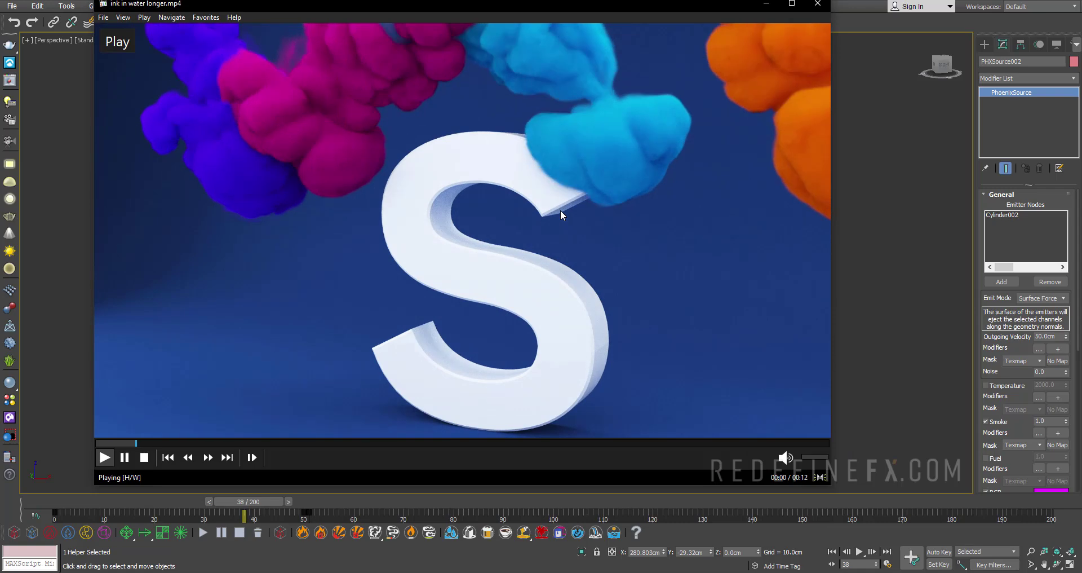
{"action": "left_click", "coordinate": [762, 114]}
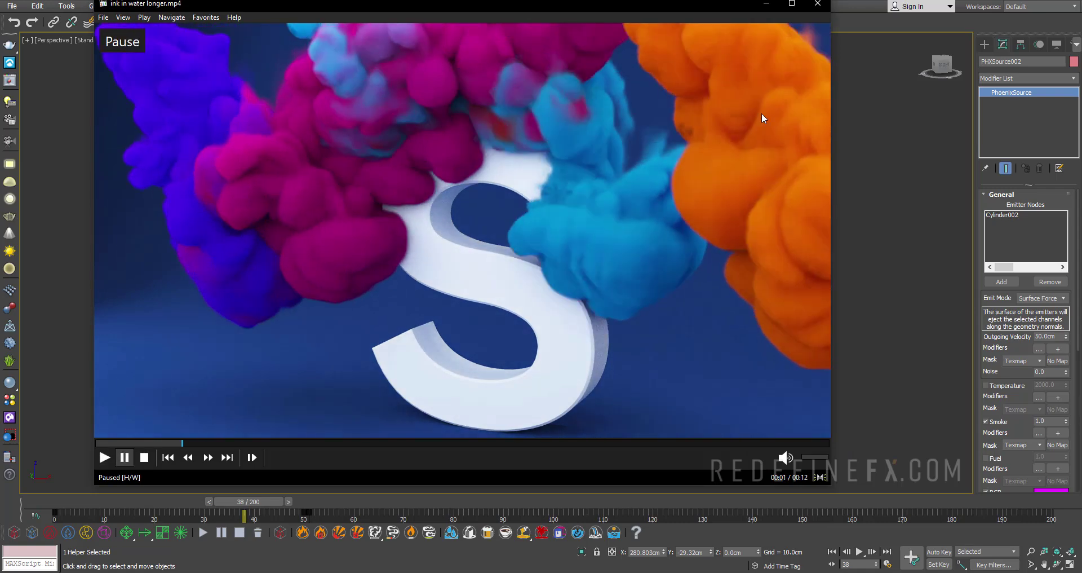
{"action": "left_click", "coordinate": [766, 4]}
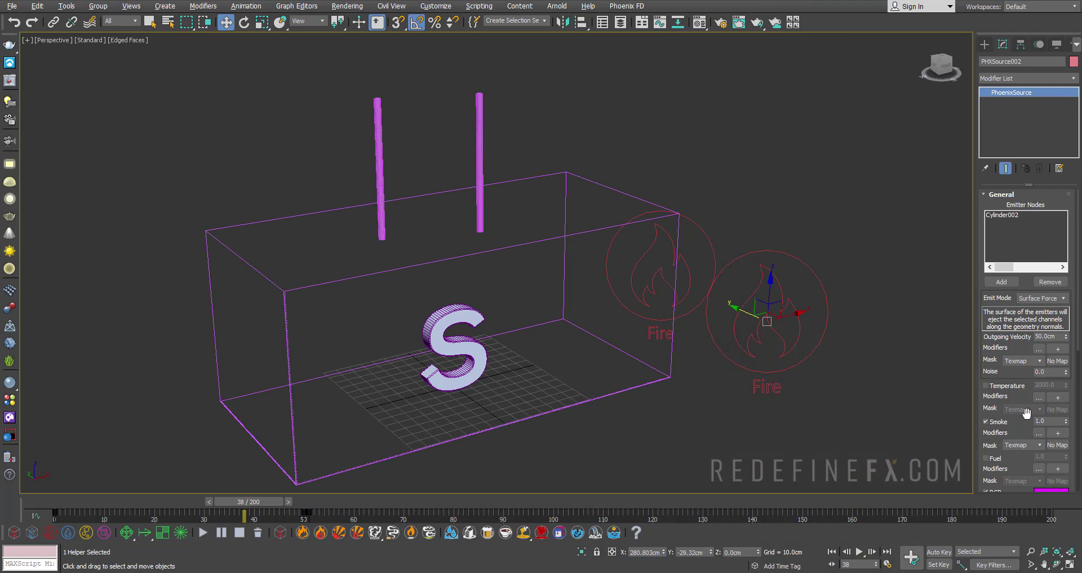
{"action": "scroll", "coordinate": [994, 410], "scroll_direction": "down", "scroll_amount": 3}
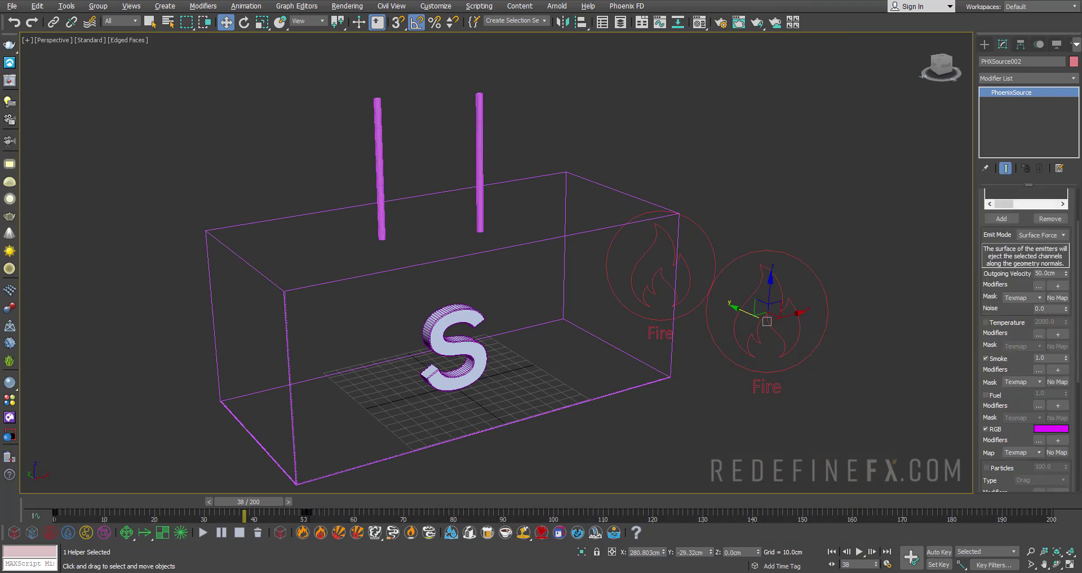
{"action": "key", "text": "alt+Tab"}
{"action": "left_click", "coordinate": [766, 3]}
Step: Set the simulator container's Smoke Buoyancy to -0.5 in its Dynamics settings
{"action": "left_click", "coordinate": [536, 210]}
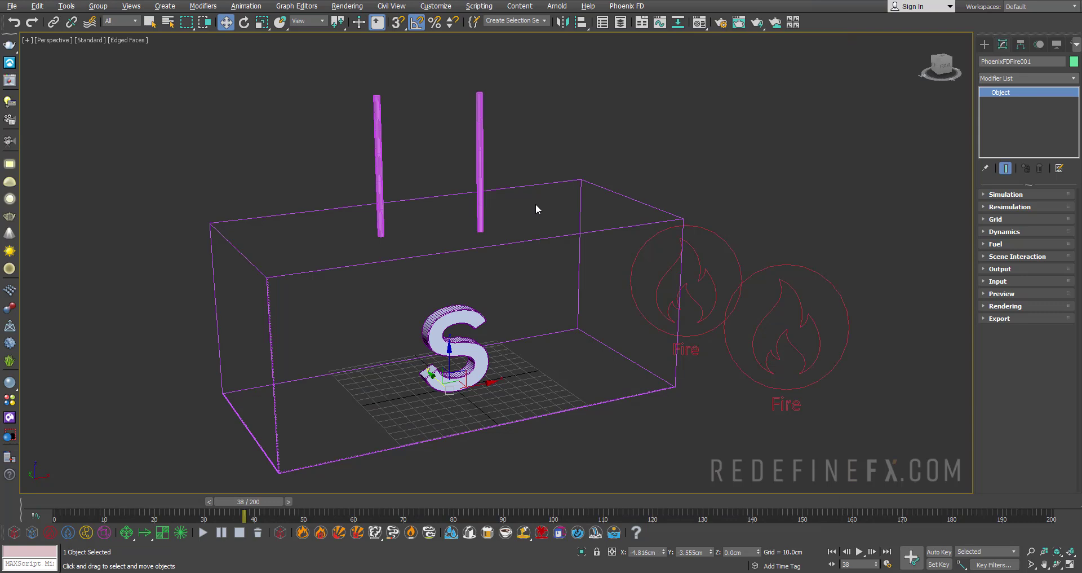
{"action": "left_click", "coordinate": [992, 231]}
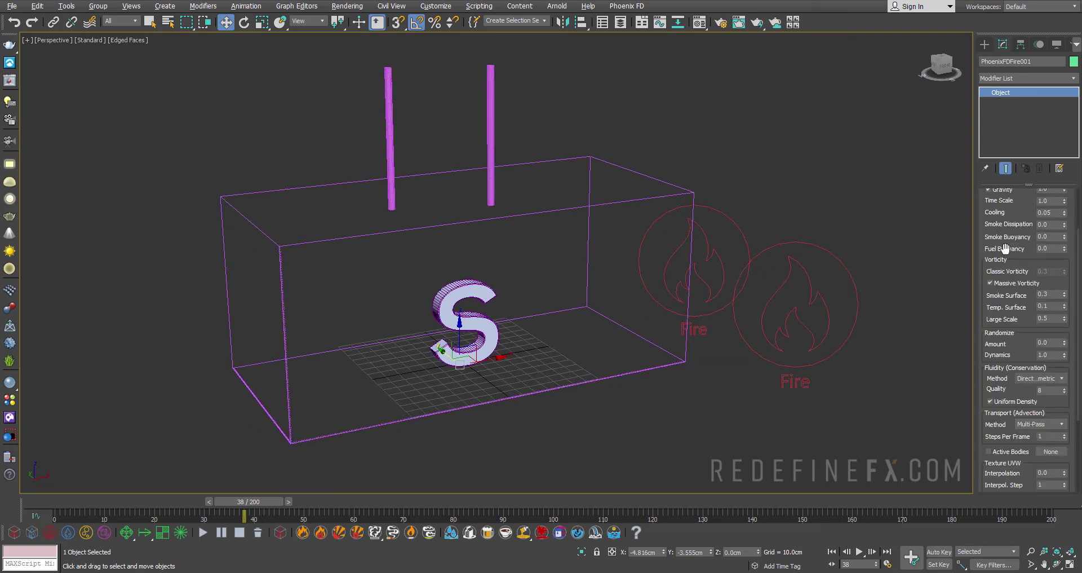
{"action": "scroll", "coordinate": [1042, 292], "scroll_direction": "down", "scroll_amount": 1}
{"action": "double_click", "coordinate": [1052, 292]}
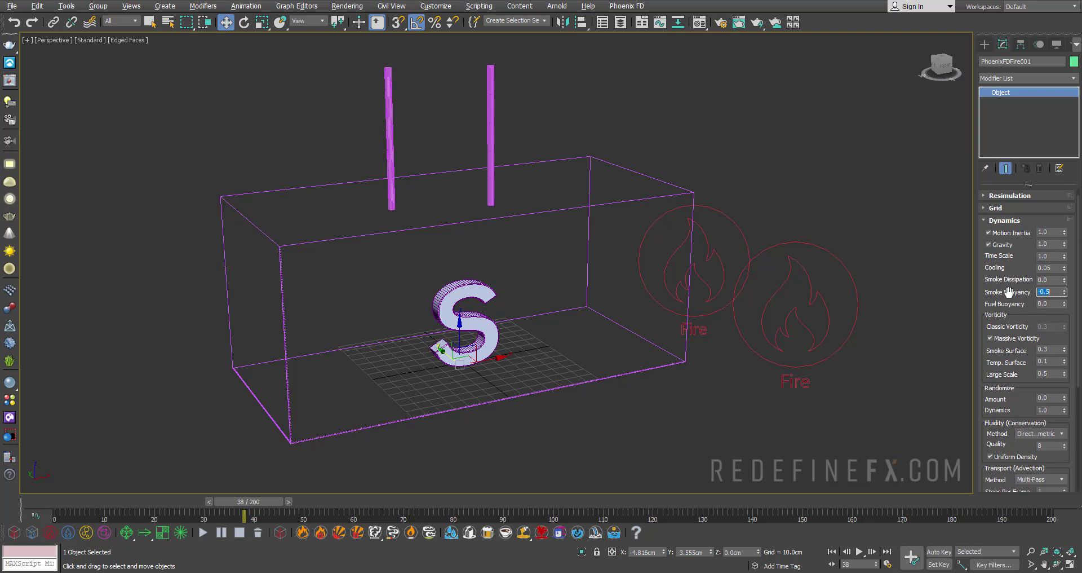
{"action": "middle_click_drag", "start_coordinate": [613, 215], "coordinate": [566, 191], "text": "alt"}
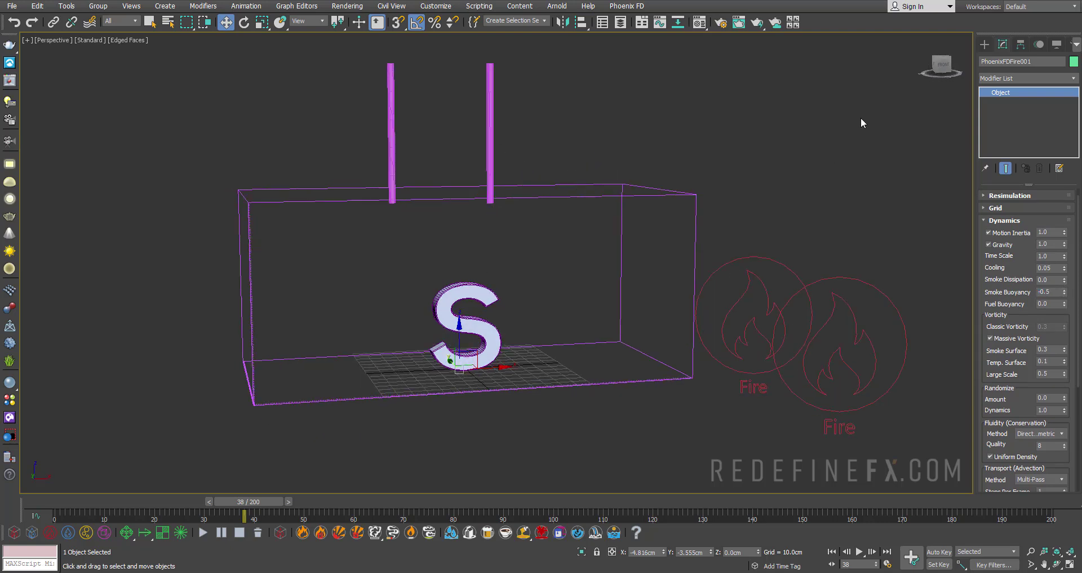
Step: Disable Massive Vorticity for the simulator and set Classic Vorticity to 0
{"action": "scroll", "coordinate": [996, 311], "scroll_direction": "down", "scroll_amount": 2}
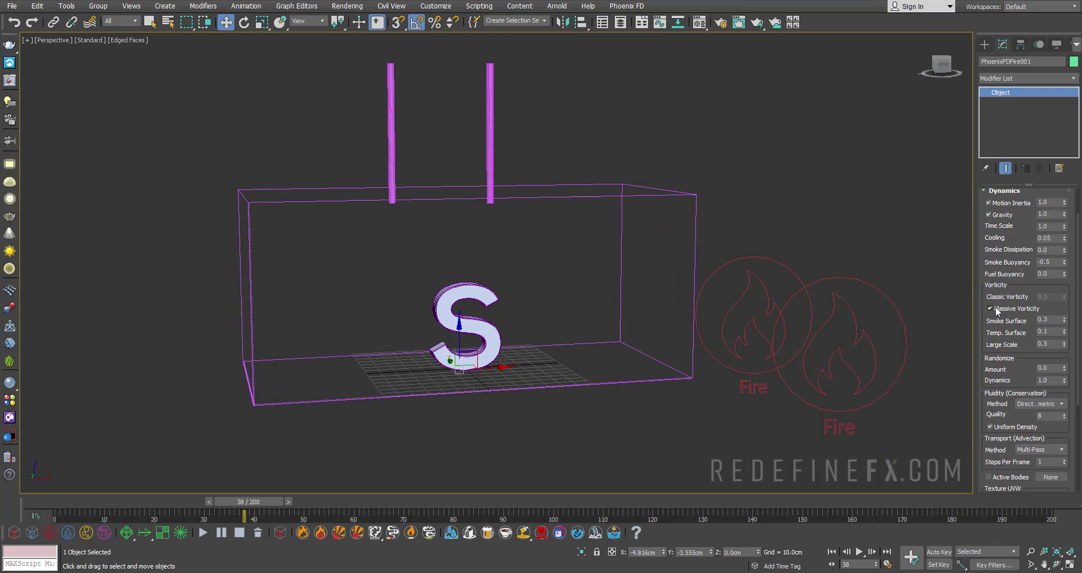
{"action": "left_click", "coordinate": [997, 309]}
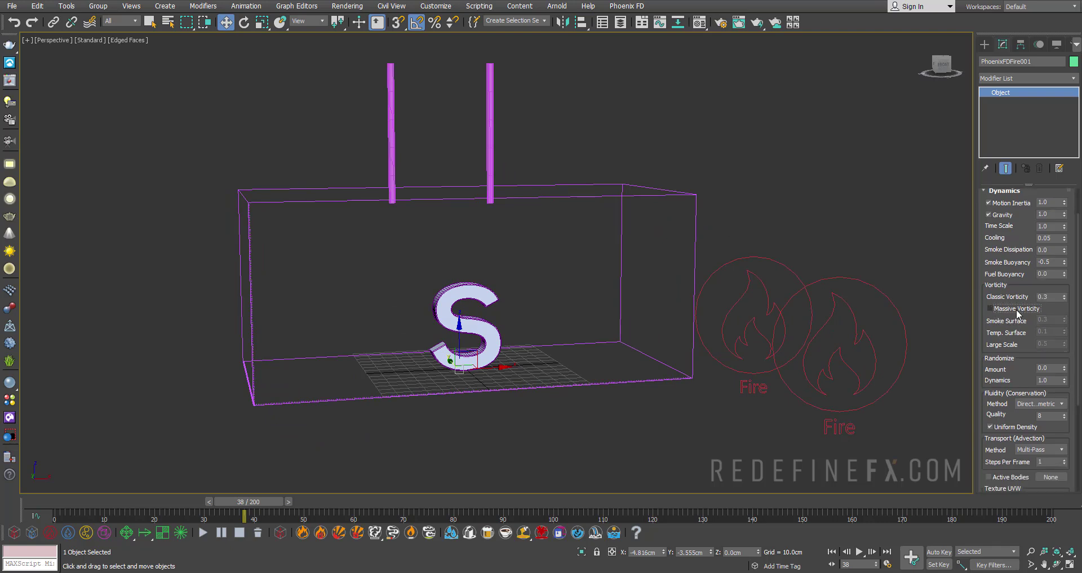
{"action": "double_click", "coordinate": [1054, 297]}
{"action": "key", "text": "Return"}
Step: Examine the shape and swirl detail of the ink streams in the wide tank shot of the reference video
{"action": "key", "text": "alt+Tab"}
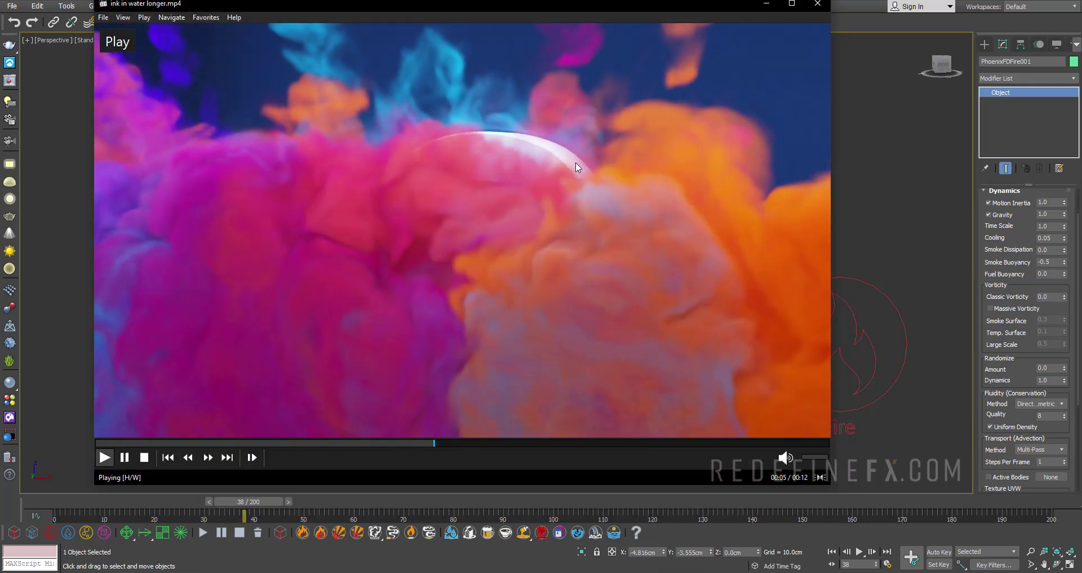
{"action": "left_click", "coordinate": [593, 151]}
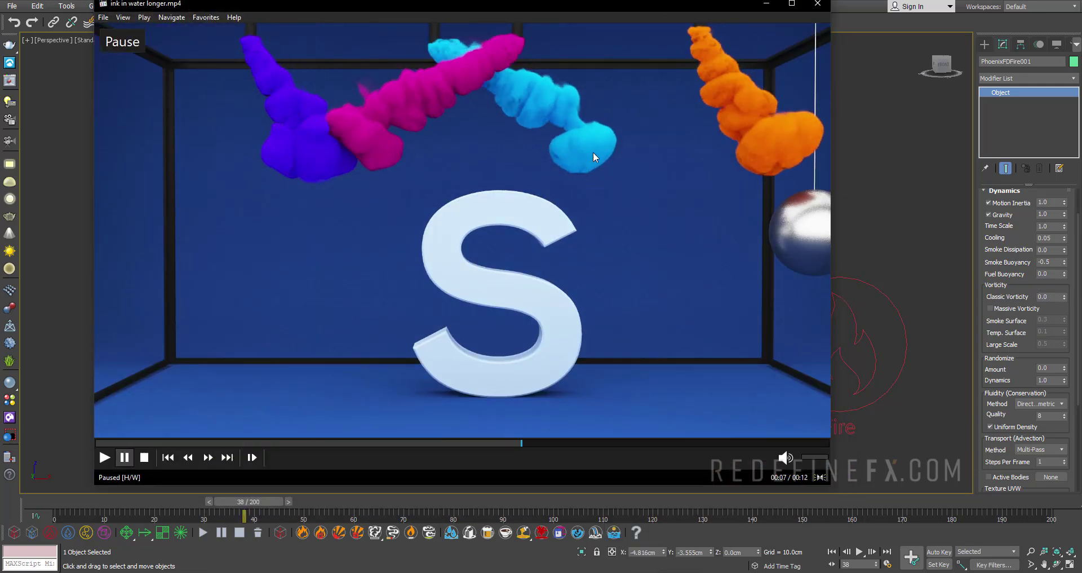
{"action": "left_click", "coordinate": [571, 151]}
{"action": "left_click", "coordinate": [592, 194]}
{"action": "left_click", "coordinate": [610, 172]}
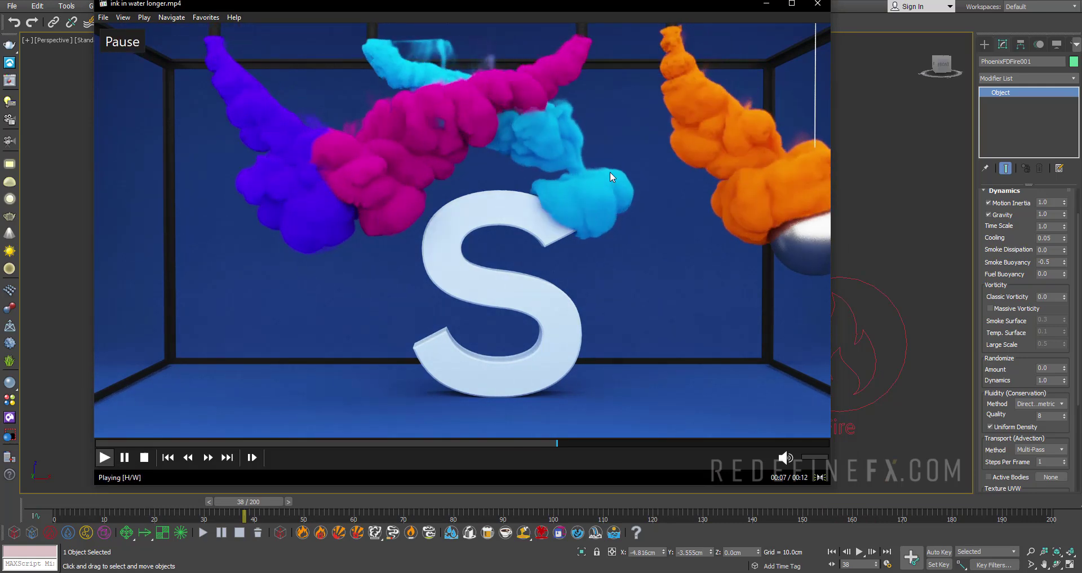
Step: Examine how the ink streams fall and mix over the letter in the reference video
{"action": "left_click", "coordinate": [527, 192]}
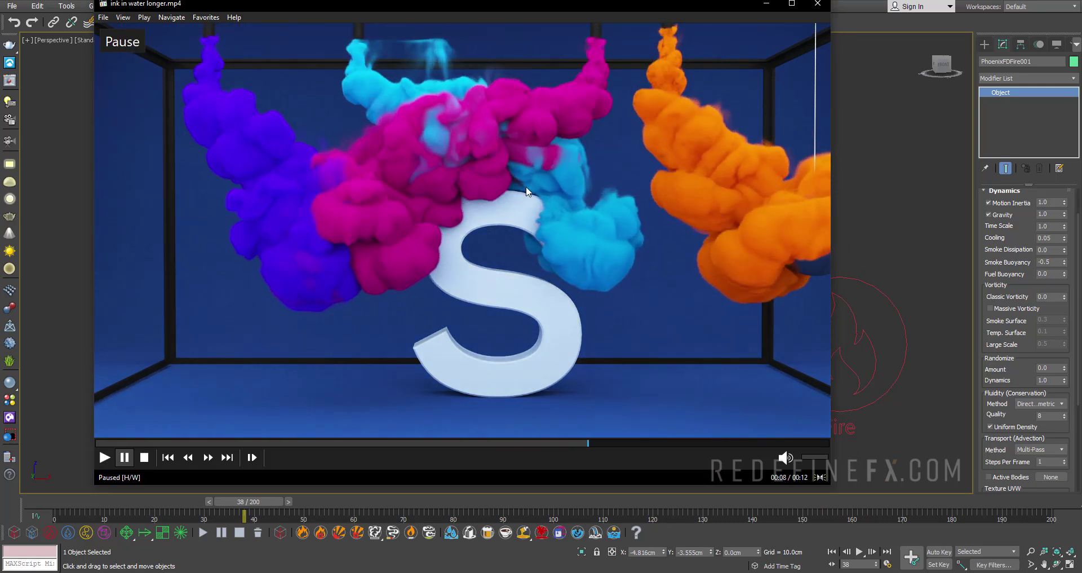
{"action": "left_click", "coordinate": [675, 153]}
{"action": "left_click", "coordinate": [579, 196]}
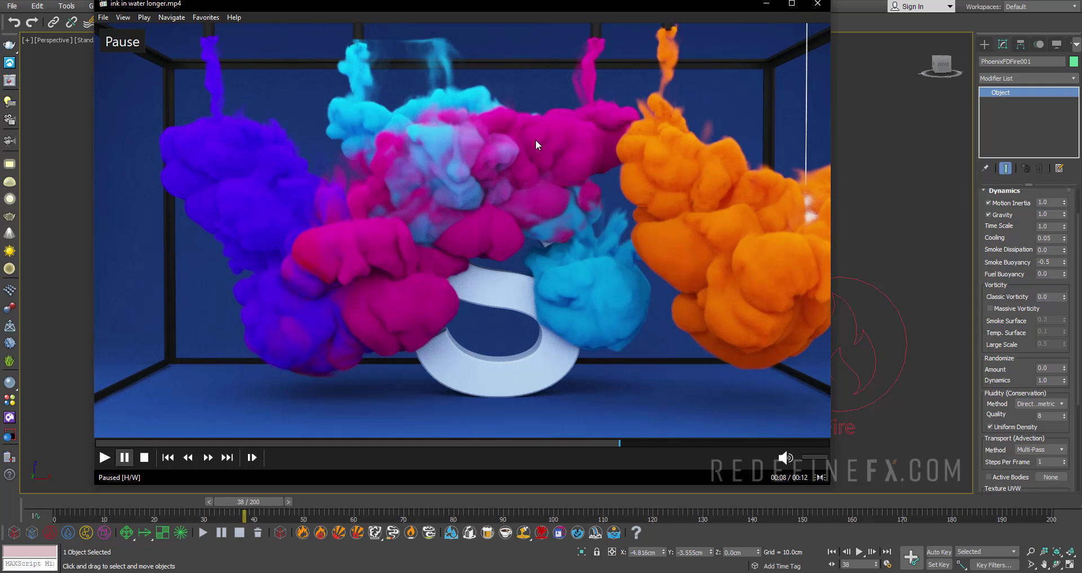
{"action": "left_click", "coordinate": [603, 212]}
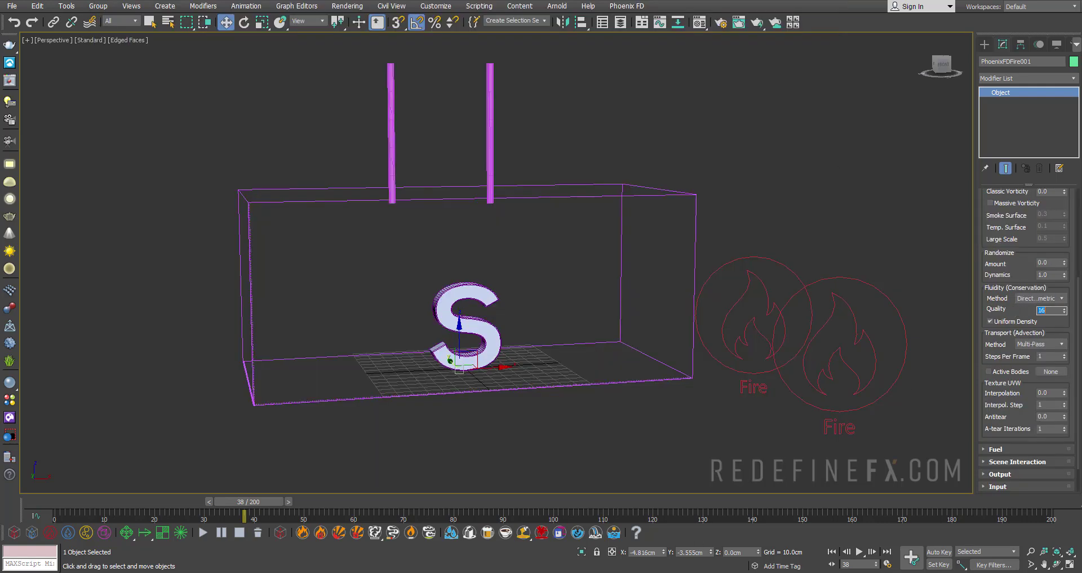
Step: Switch to the reference video and study the ink's fine detail as the metal sphere swings through it
{"action": "key", "text": "alt+Tab"}
{"action": "left_click", "coordinate": [511, 251]}
{"action": "left_click", "coordinate": [734, 307]}
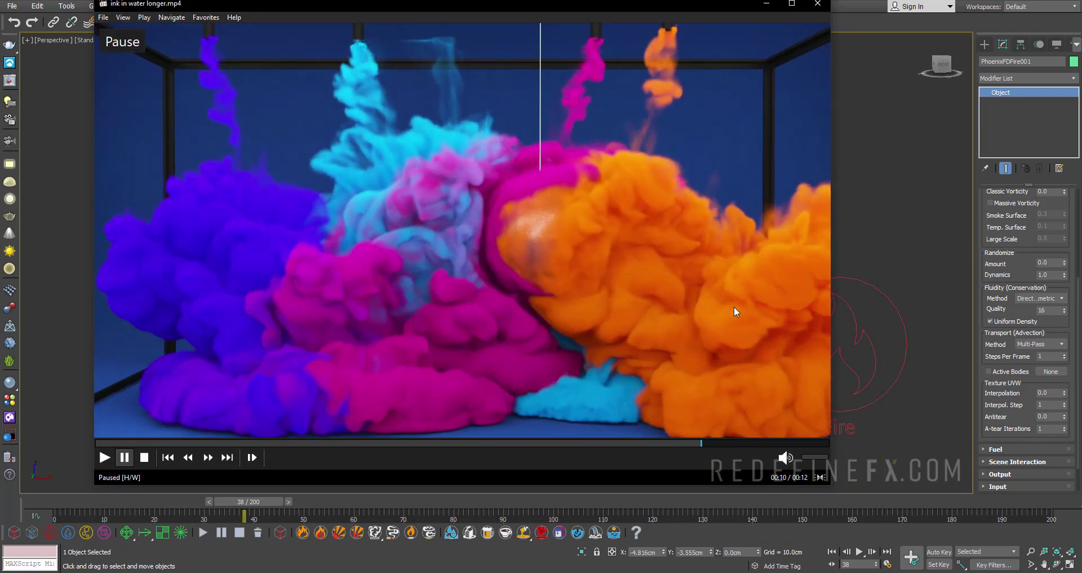
{"action": "left_click", "coordinate": [723, 351]}
{"action": "left_click", "coordinate": [648, 346]}
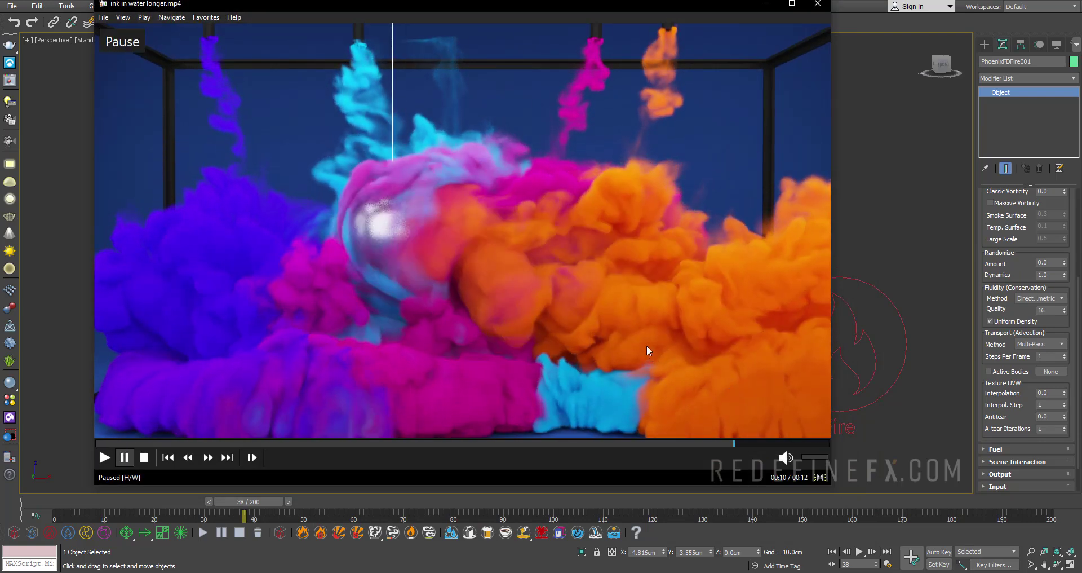
{"action": "left_click", "coordinate": [685, 298]}
{"action": "left_click", "coordinate": [492, 372]}
{"action": "left_click", "coordinate": [627, 323]}
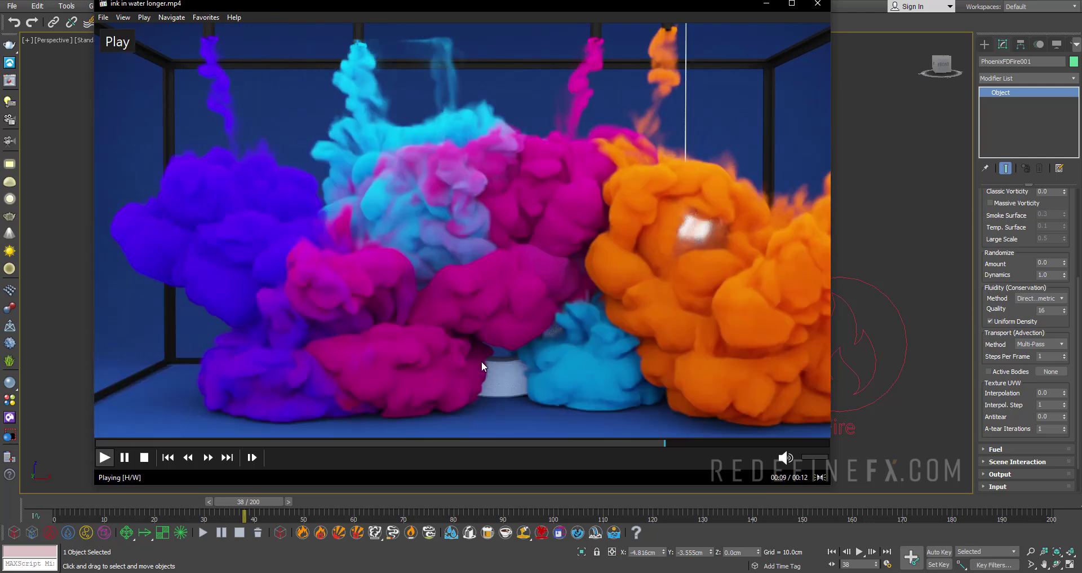
{"action": "left_click", "coordinate": [328, 293]}
{"action": "left_click", "coordinate": [369, 284]}
{"action": "left_click", "coordinate": [378, 277]}
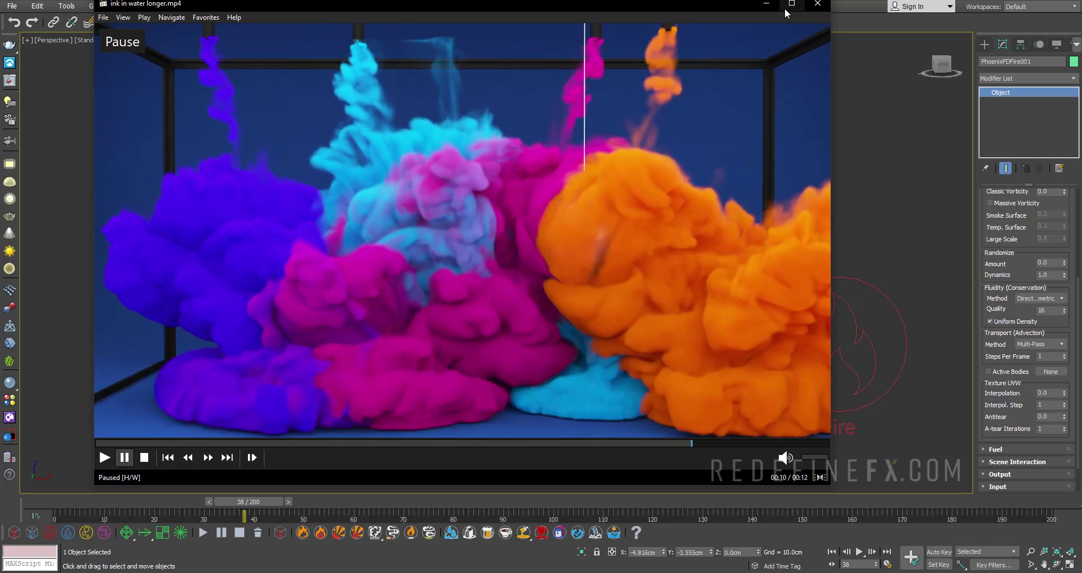
Step: Set the simulator's Fluidity Quality to 32 and its Steps Per Frame to 2
{"action": "left_click", "coordinate": [768, 5]}
{"action": "double_click", "coordinate": [1041, 310]}
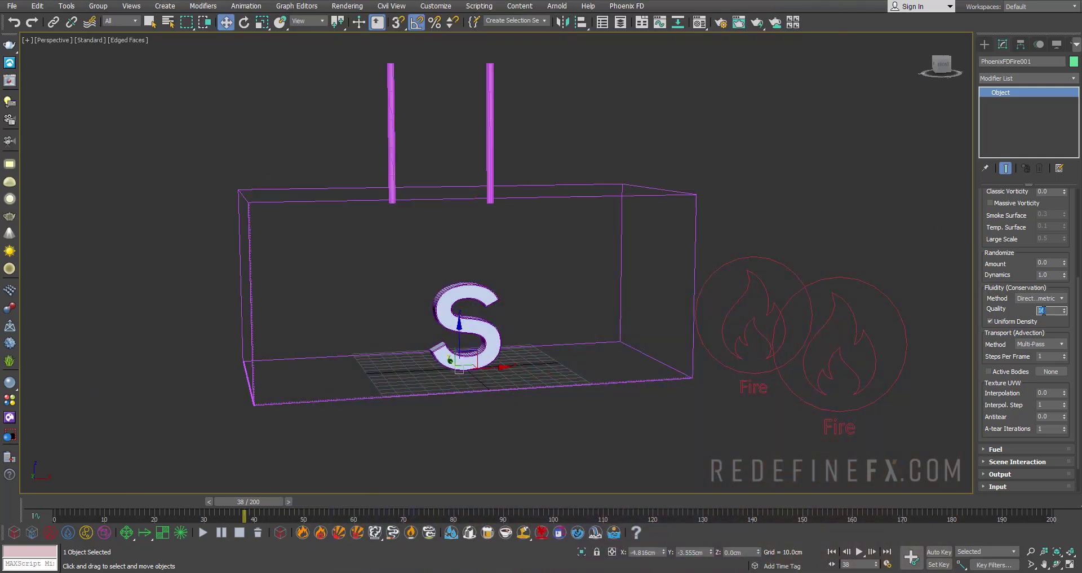
{"action": "double_click", "coordinate": [1042, 311]}
{"action": "left_click_drag", "start_coordinate": [1008, 312], "coordinate": [1014, 262]}
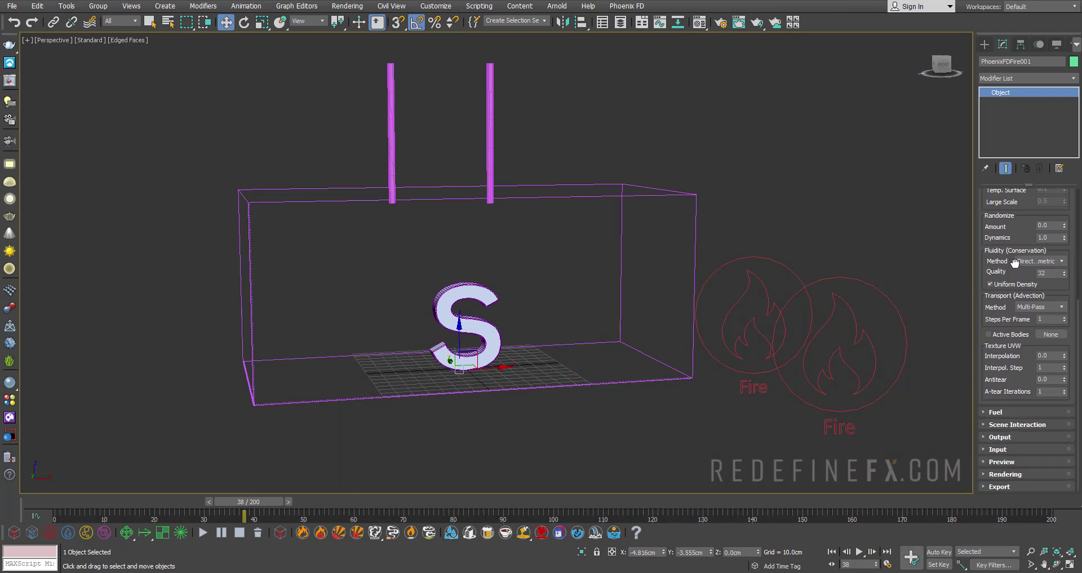
{"action": "double_click", "coordinate": [1043, 319]}
{"action": "type", "text": "2"}
Step: Scrub the timeline to frame 17 and try a Steps Per Frame value of 4
{"action": "left_click_drag", "start_coordinate": [235, 502], "coordinate": [171, 500]}
{"action": "key", "text": "w"}
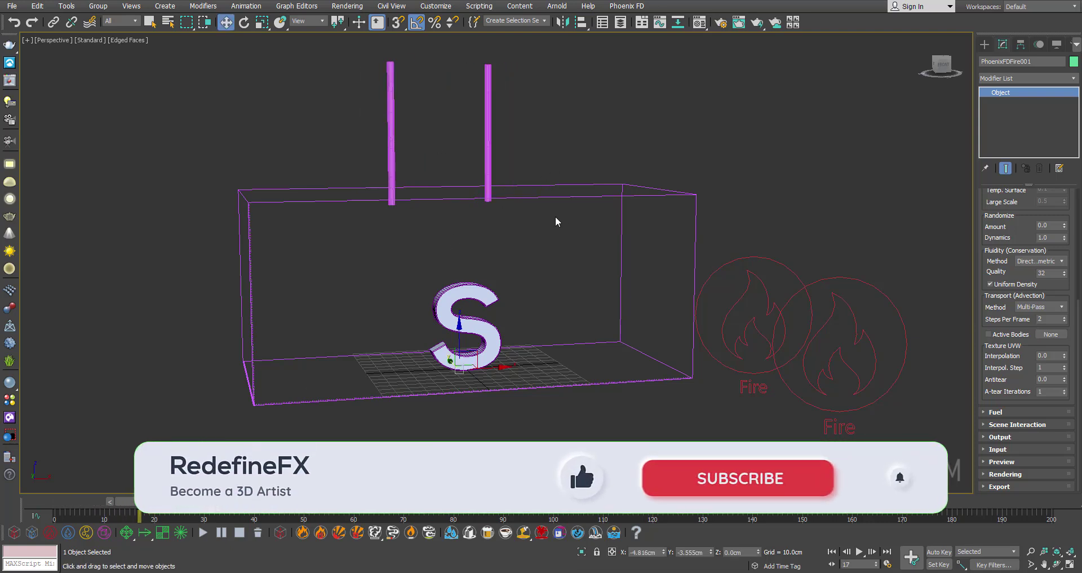
{"action": "double_click", "coordinate": [1048, 318]}
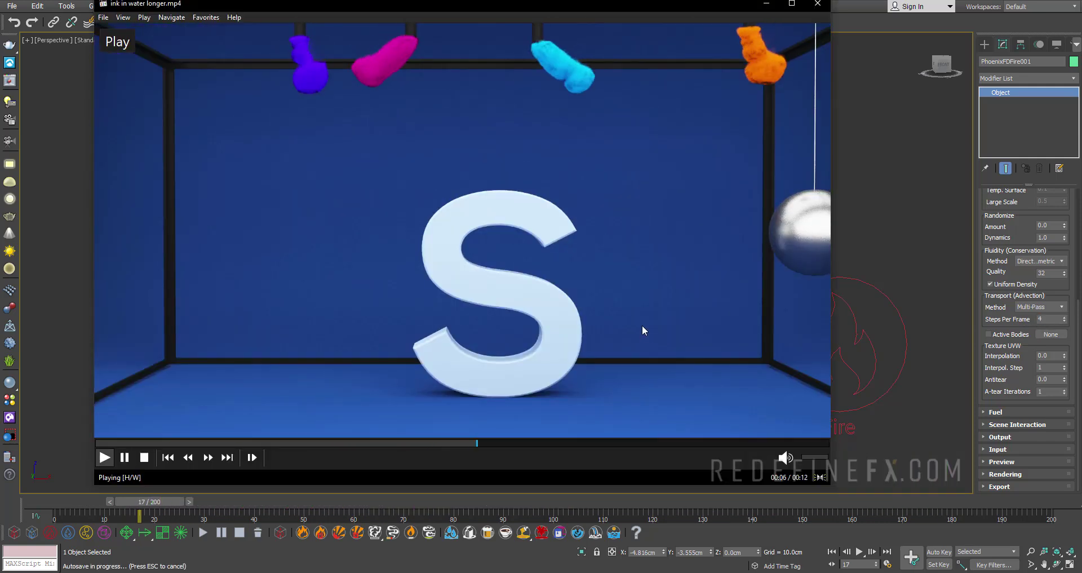
Step: Review the fast-moving sphere passing through the orange ink in the reference video
{"action": "key", "text": "space"}
{"action": "left_click", "coordinate": [800, 209]}
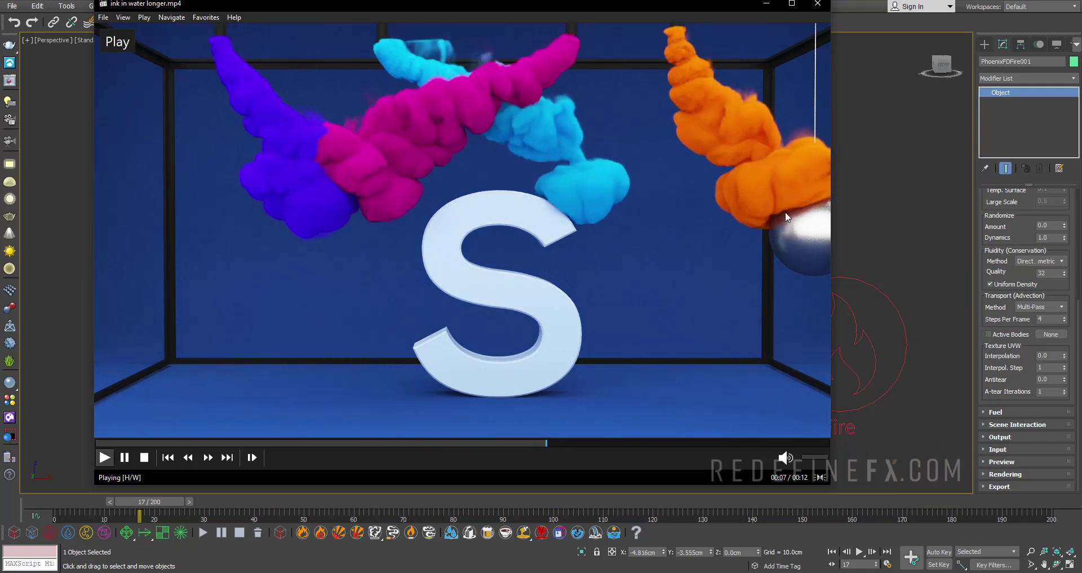
{"action": "left_click", "coordinate": [725, 237]}
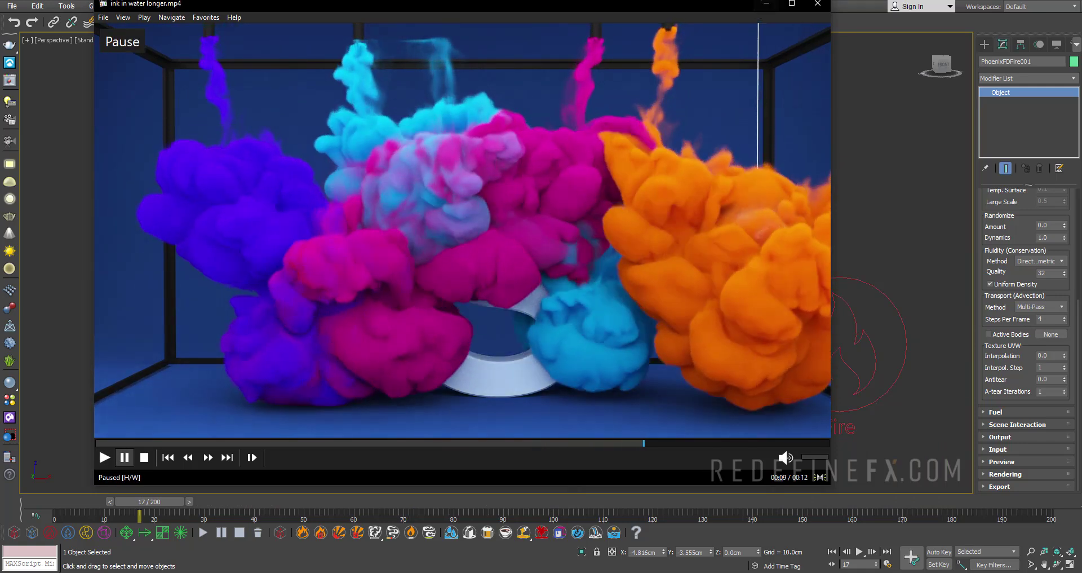
{"action": "left_click", "coordinate": [818, 3]}
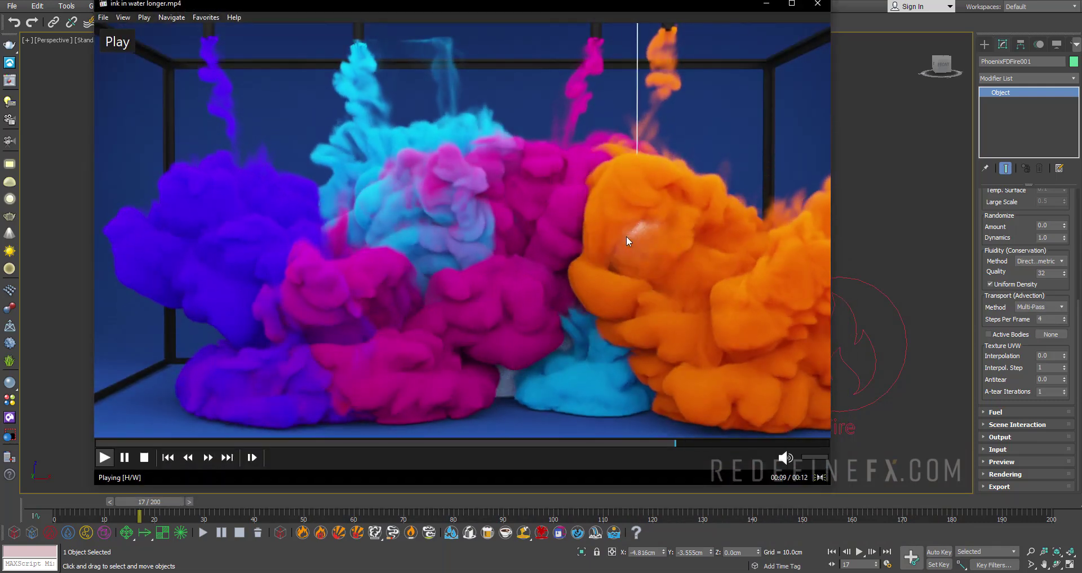
{"action": "left_click", "coordinate": [401, 226]}
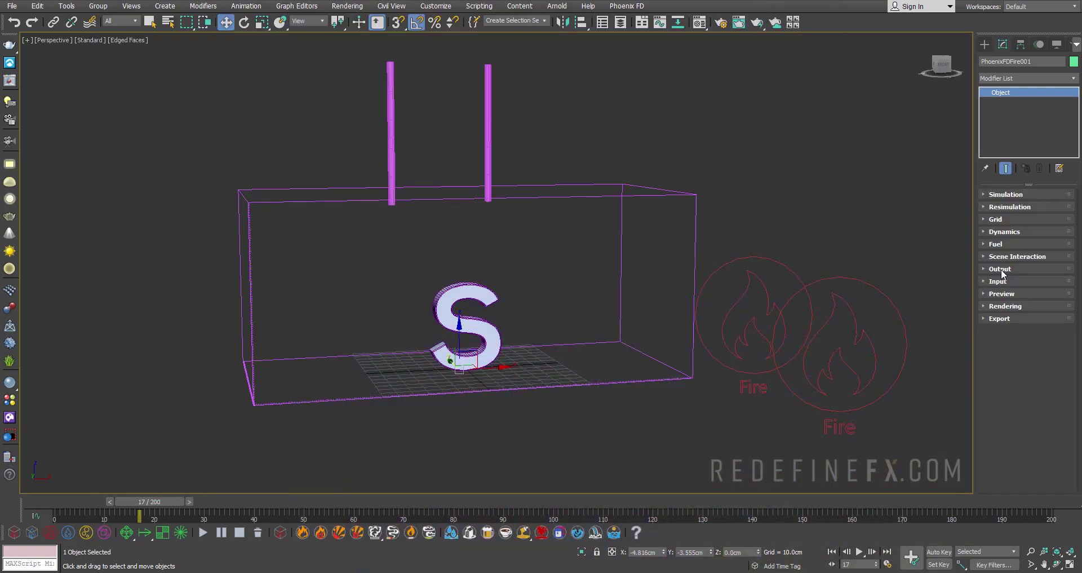
Step: Inspect the simulator's cache save path options and its viewport GPU preview settings
{"action": "left_click", "coordinate": [1000, 269]}
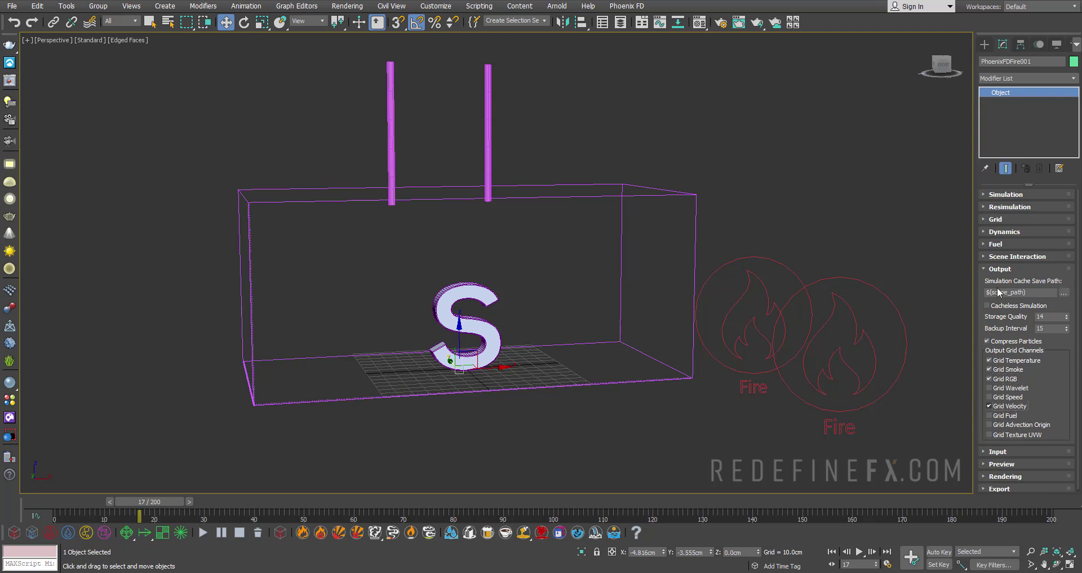
{"action": "right_click", "coordinate": [1065, 294]}
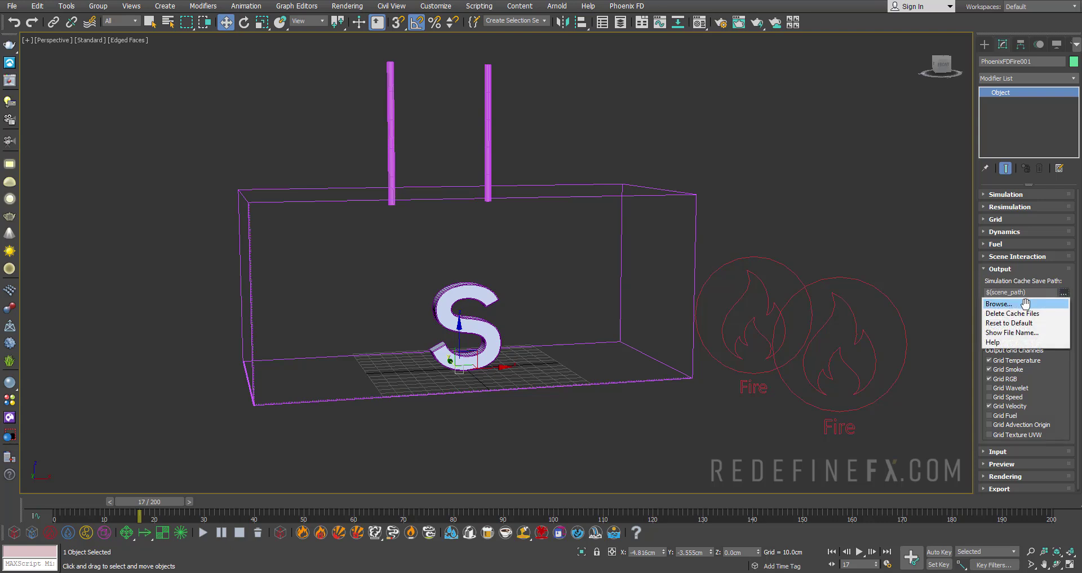
{"action": "left_click", "coordinate": [1026, 302]}
{"action": "left_click", "coordinate": [1000, 293]}
{"action": "scroll", "coordinate": [1007, 332], "scroll_direction": "down", "scroll_amount": 5}
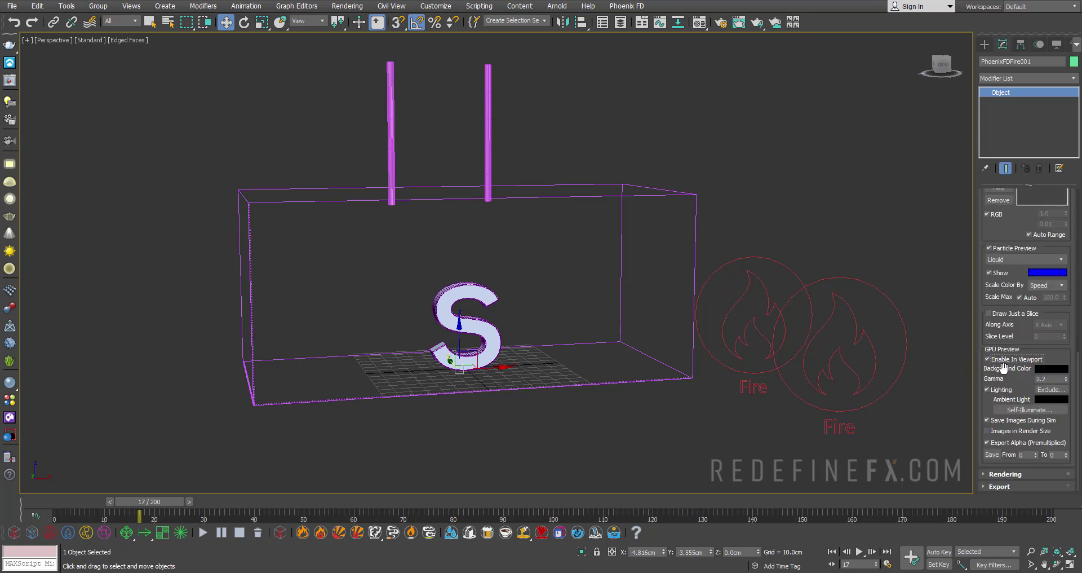
Step: Try a grid Cell Size of 0.4 cm and compare it with the detail in the reference video
{"action": "scroll", "coordinate": [1014, 293], "scroll_direction": "up", "scroll_amount": 10}
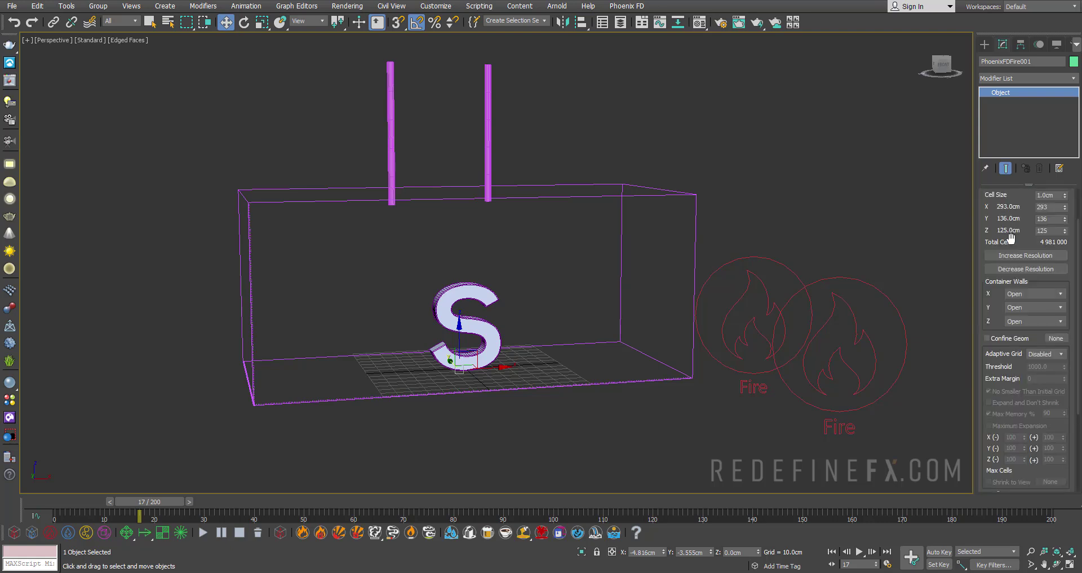
{"action": "scroll", "coordinate": [1018, 242], "scroll_direction": "up", "scroll_amount": 2}
{"action": "left_click_drag", "start_coordinate": [1054, 247], "coordinate": [1033, 247]}
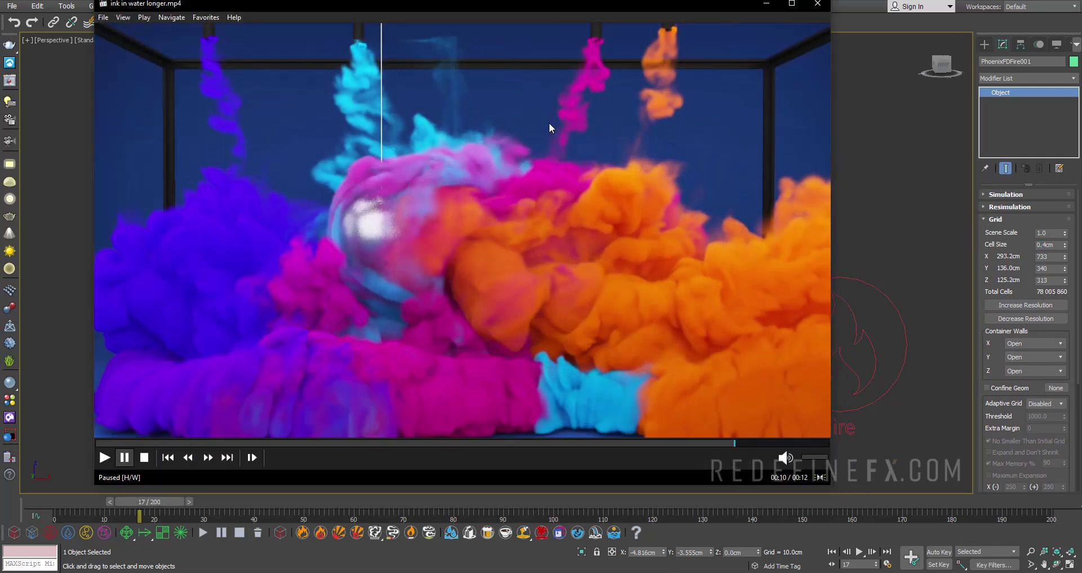
{"action": "left_click", "coordinate": [583, 207]}
{"action": "left_click", "coordinate": [761, 6]}
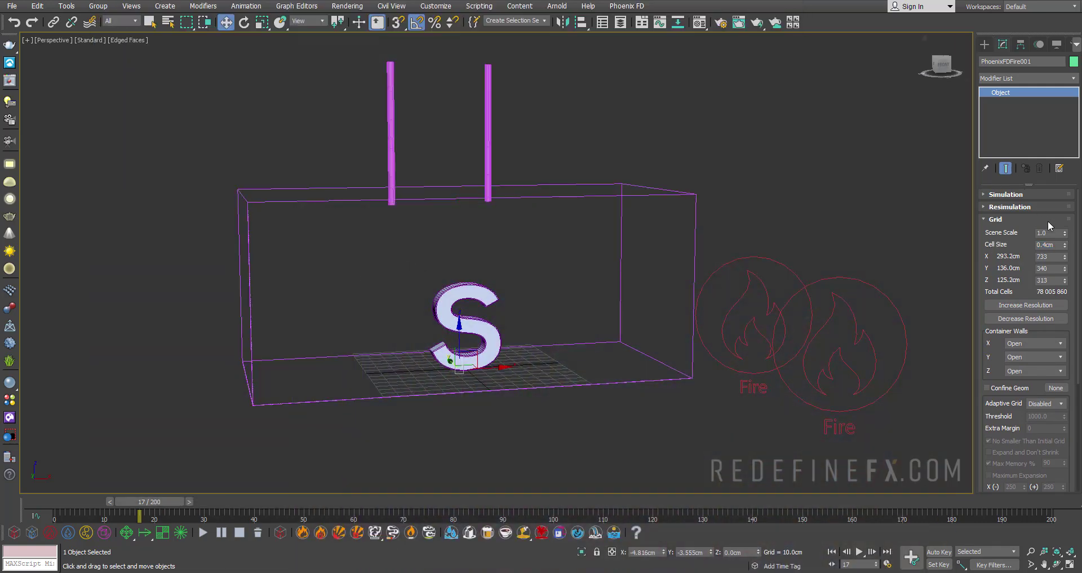
Step: Set the simulator grid's Cell Size back to 1 cm
{"action": "left_click", "coordinate": [1057, 246]}
{"action": "type", "text": "1"}
{"action": "key", "text": "Return"}
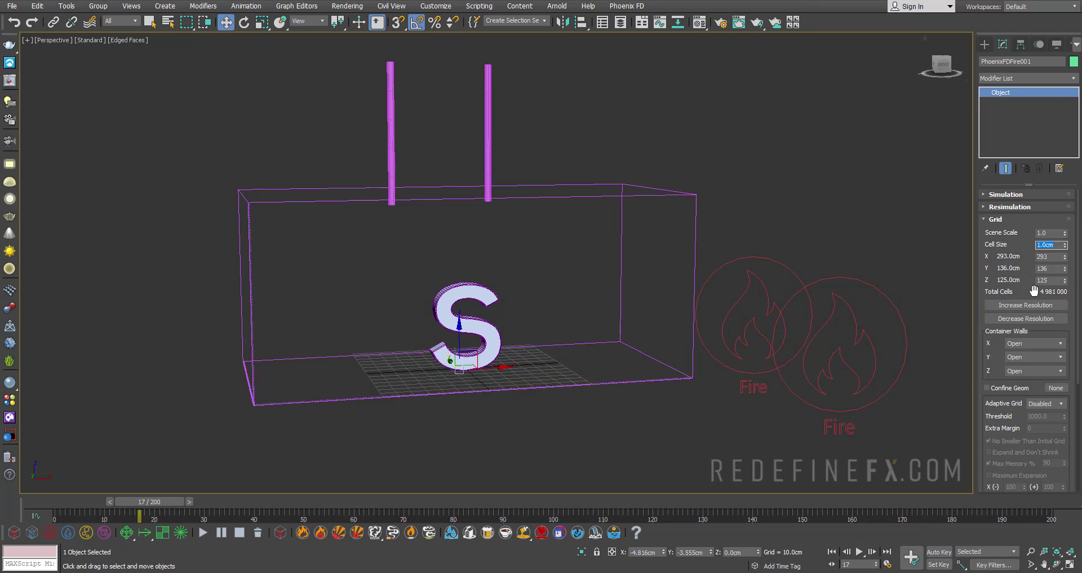
{"action": "left_click", "coordinate": [1025, 283]}
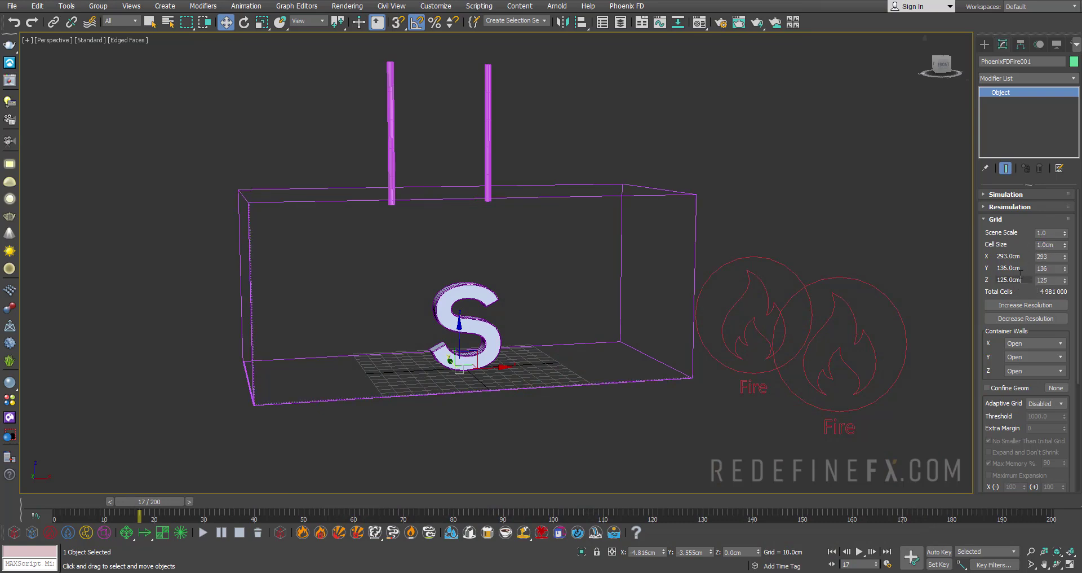
Step: Set the simulator's X, Y and Z Container Walls to Jammed both
{"action": "left_click", "coordinate": [1025, 345]}
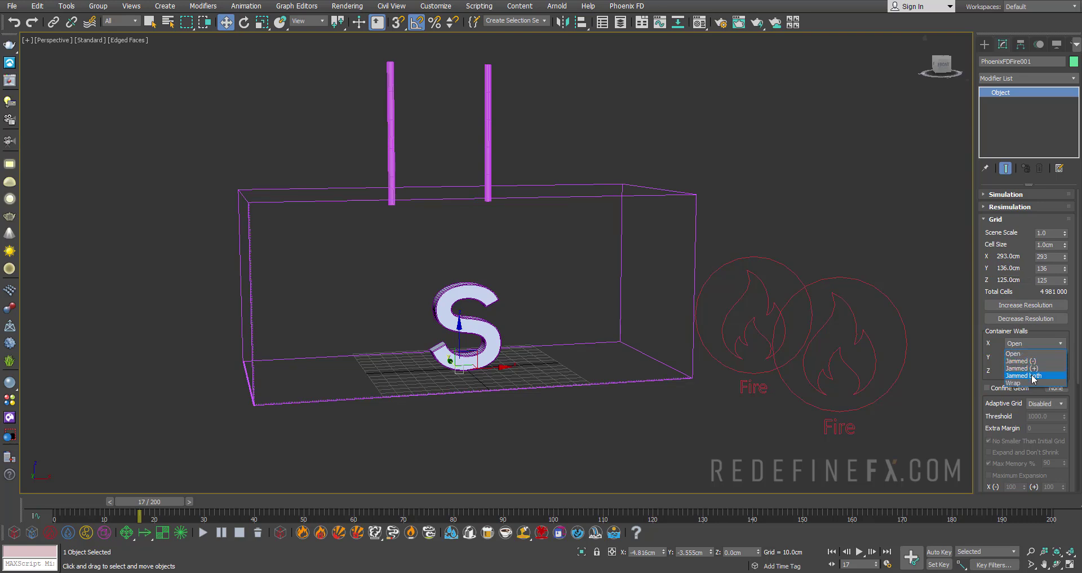
{"action": "left_click", "coordinate": [731, 195]}
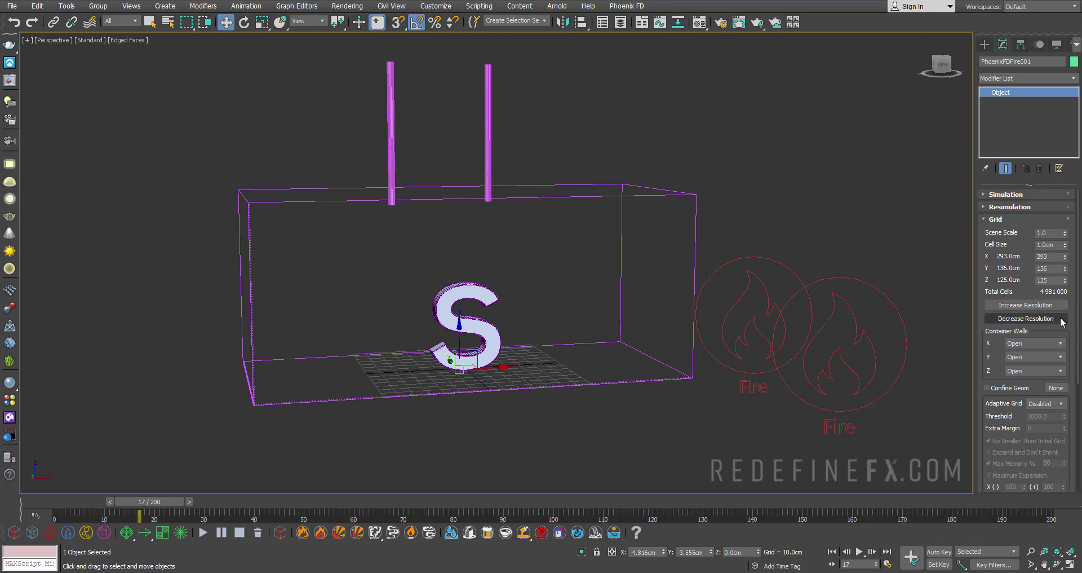
{"action": "left_click", "coordinate": [1040, 343]}
{"action": "left_click", "coordinate": [1030, 375]}
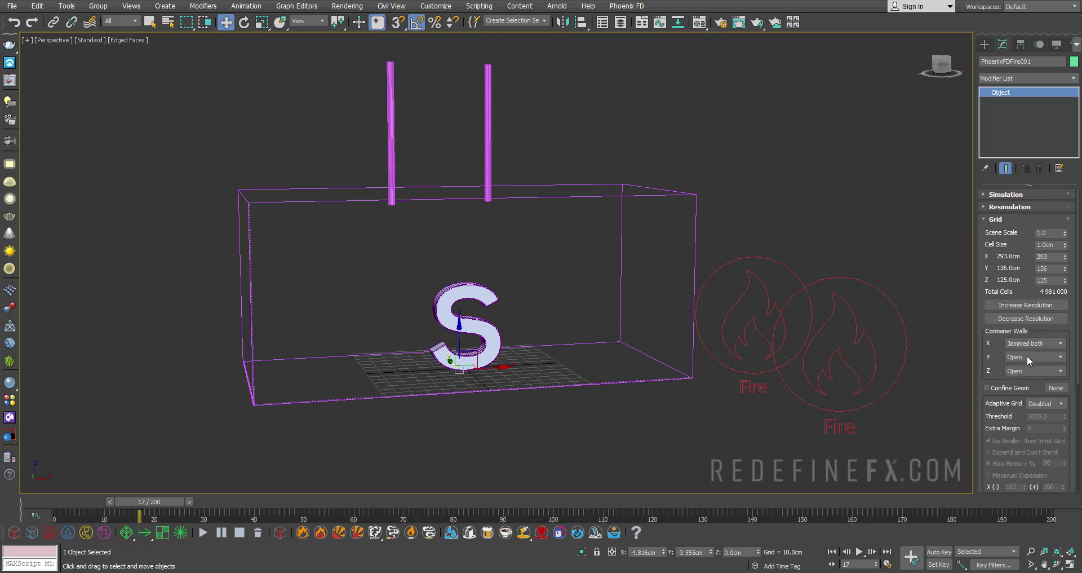
{"action": "left_click", "coordinate": [1035, 356]}
{"action": "left_click", "coordinate": [1032, 386]}
{"action": "left_click", "coordinate": [1035, 371]}
{"action": "left_click", "coordinate": [1033, 403]}
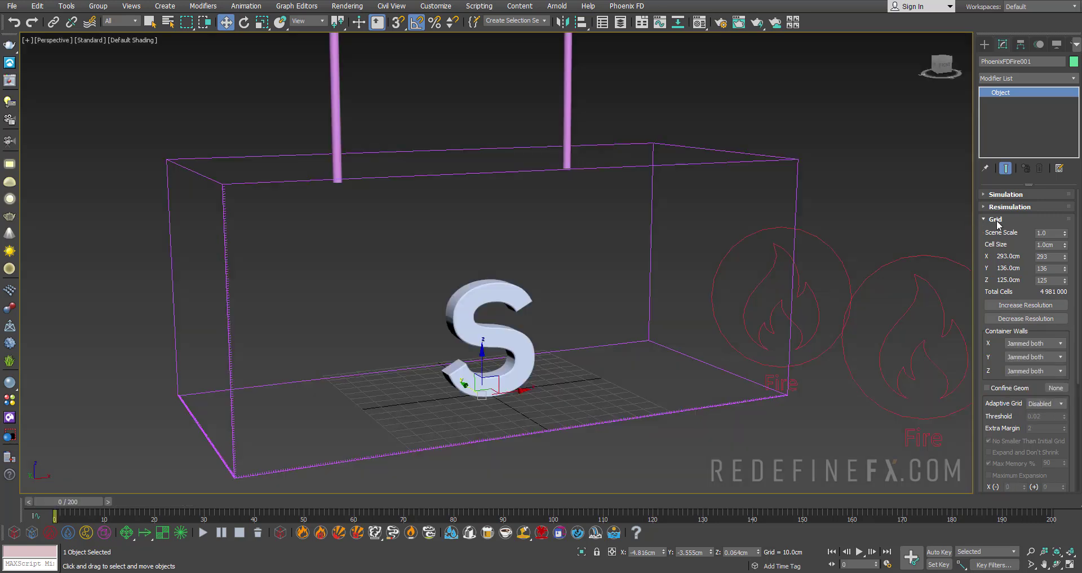
Step: Run the ink simulation from frame 0 and stop it at frame 25
{"action": "left_click", "coordinate": [996, 220]}
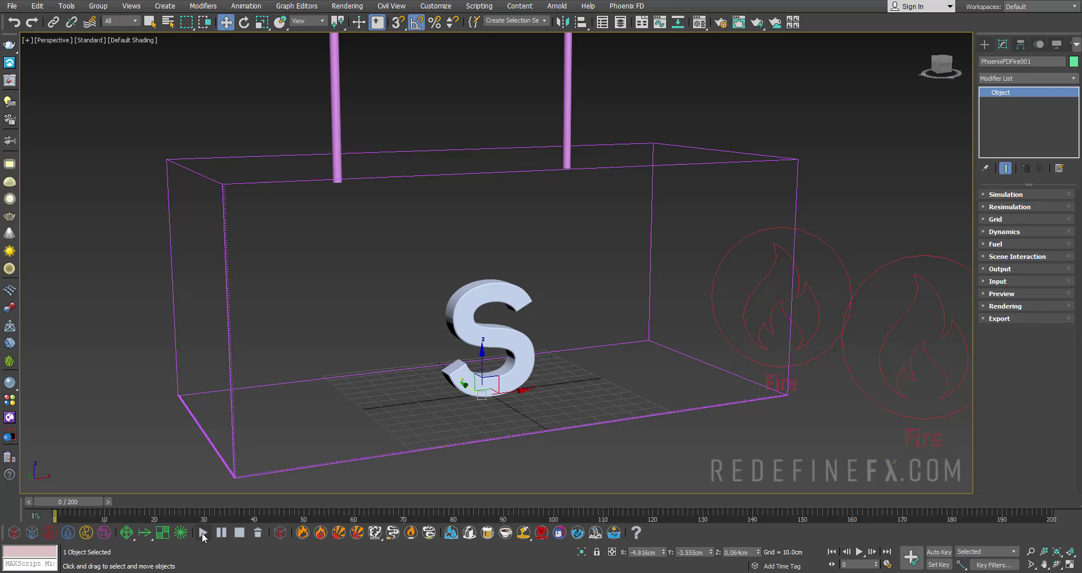
{"action": "left_click", "coordinate": [203, 533]}
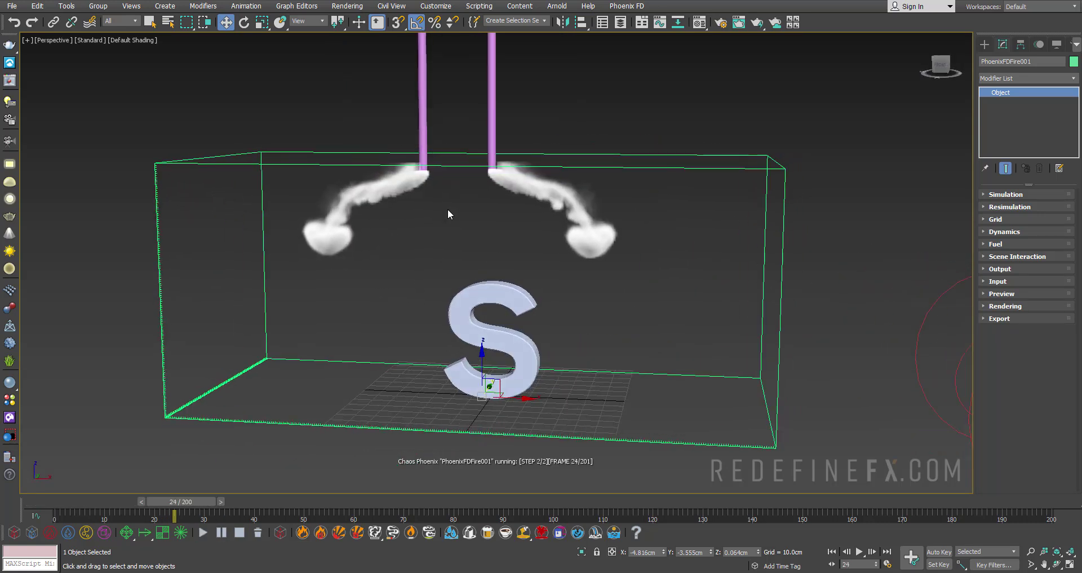
{"action": "middle_click_drag", "start_coordinate": [447, 210], "coordinate": [481, 197], "text": "alt"}
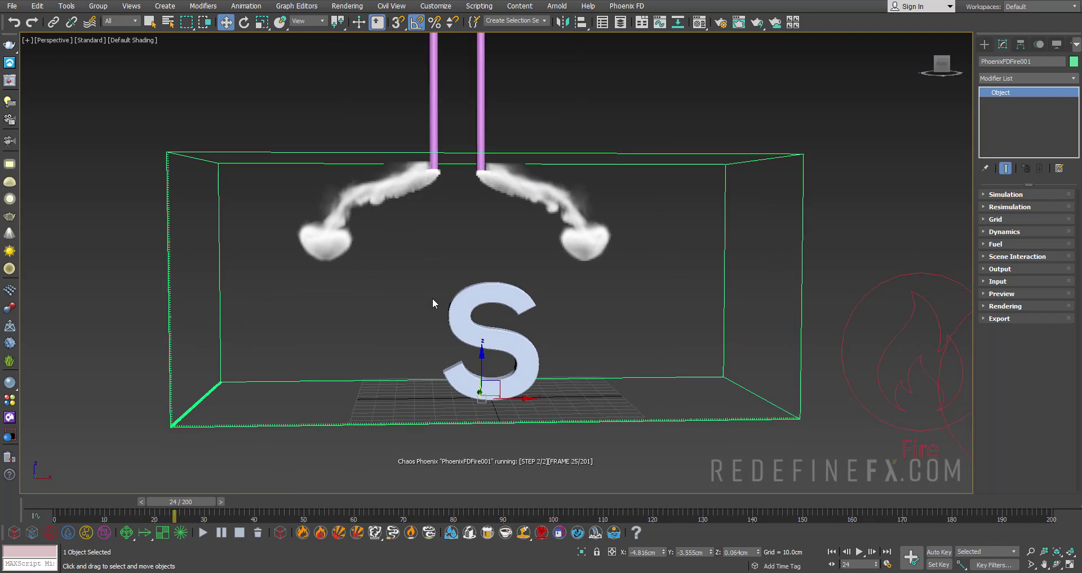
{"action": "left_click", "coordinate": [237, 535]}
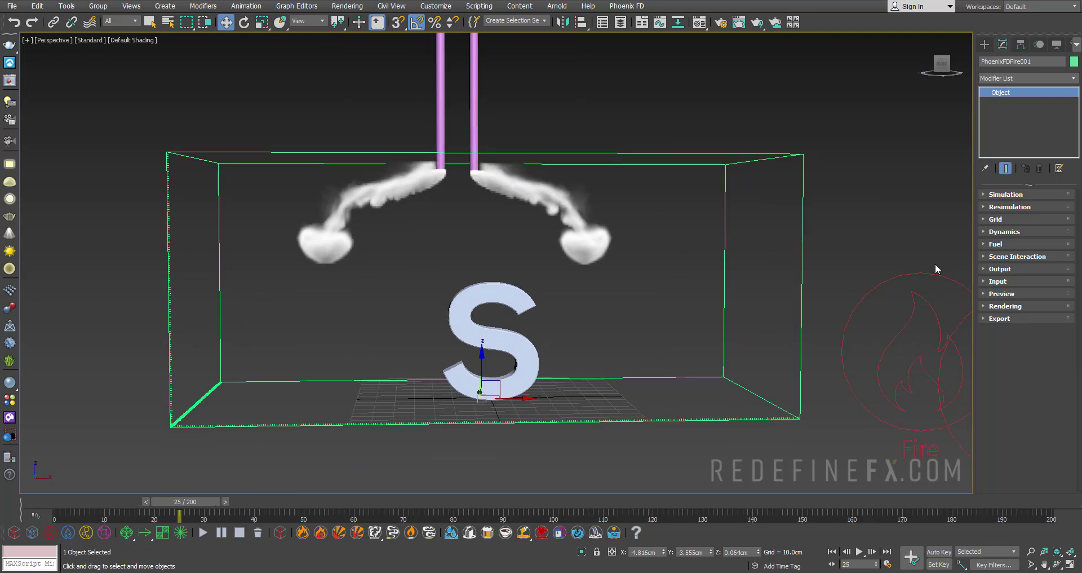
Step: Base the simulator's volumetric Smoke Color on RGB so each ink source shows its own color
{"action": "left_click", "coordinate": [1013, 306]}
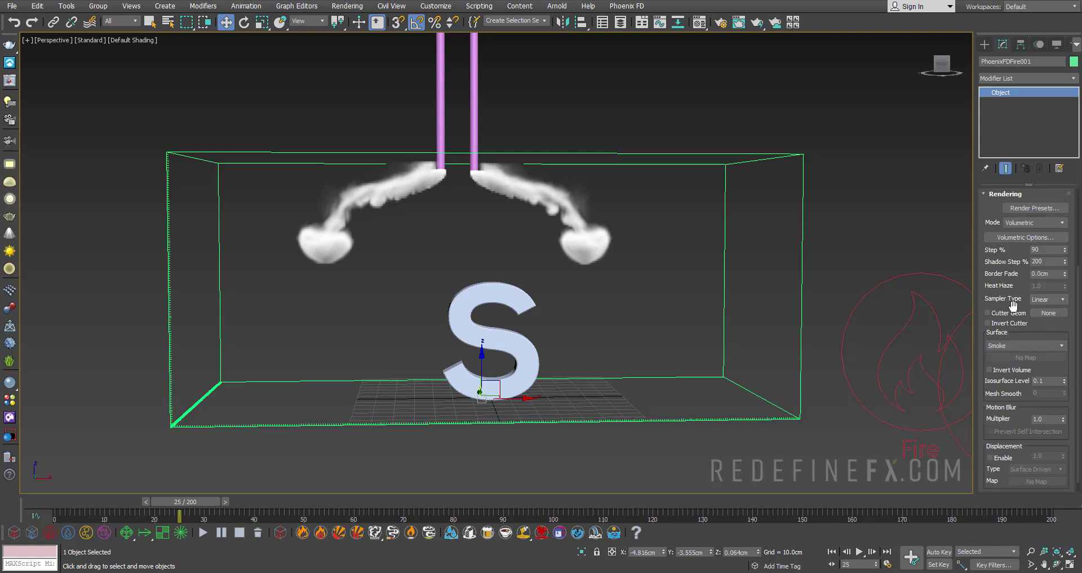
{"action": "left_click", "coordinate": [1017, 240]}
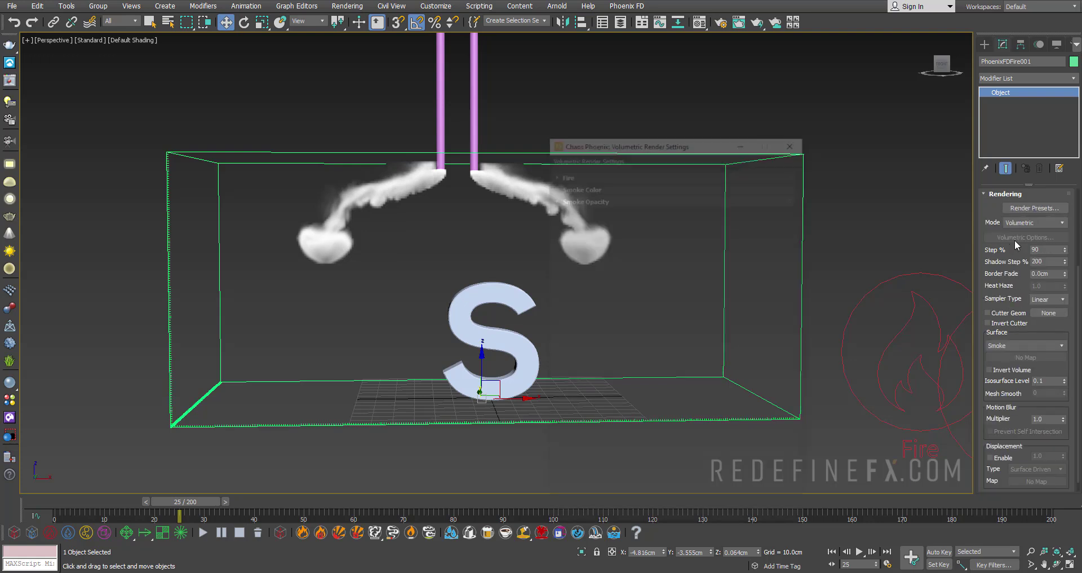
{"action": "left_click", "coordinate": [595, 188]}
{"action": "left_click_drag", "start_coordinate": [621, 140], "coordinate": [685, 73]}
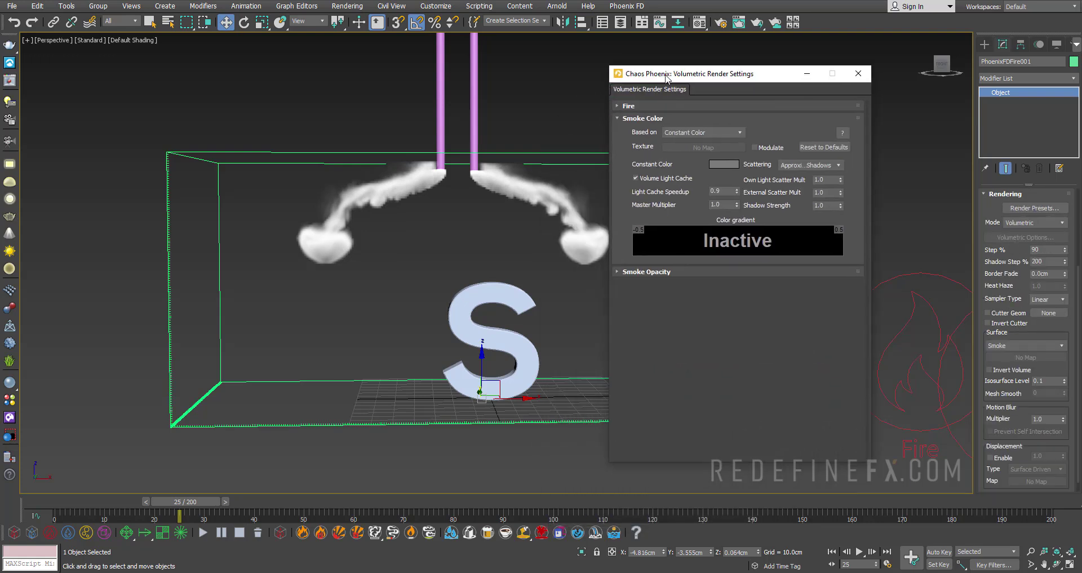
{"action": "left_click", "coordinate": [685, 133]}
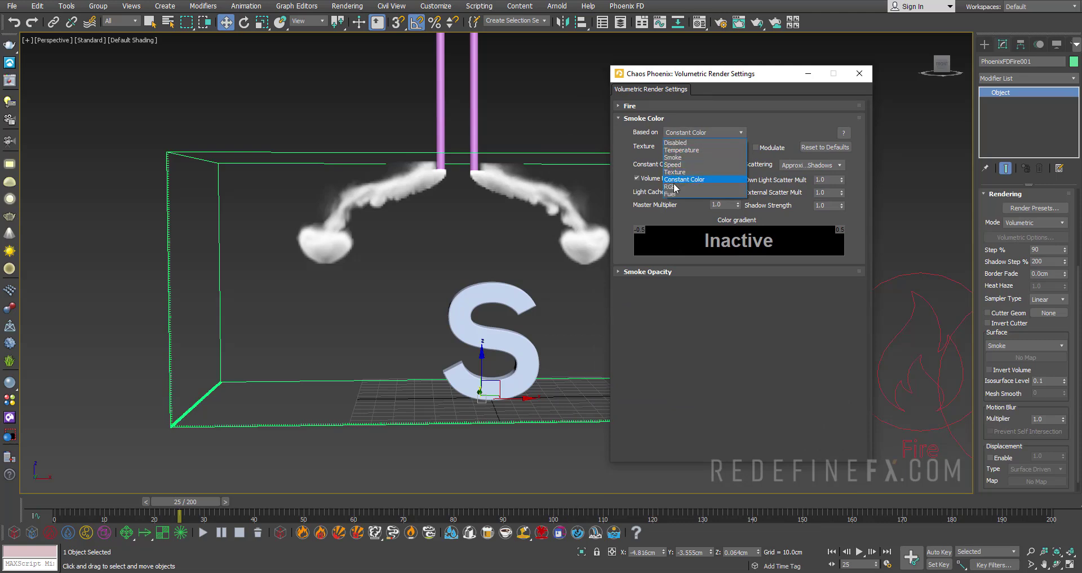
{"action": "left_click", "coordinate": [671, 187]}
{"action": "mouse_move", "coordinate": [445, 181]}
{"action": "middle_mouse_down", "text": "alt"}
{"action": "mouse_move", "coordinate": [480, 180]}
{"action": "mouse_move", "coordinate": [463, 185]}
{"action": "middle_mouse_up", "text": "alt"}
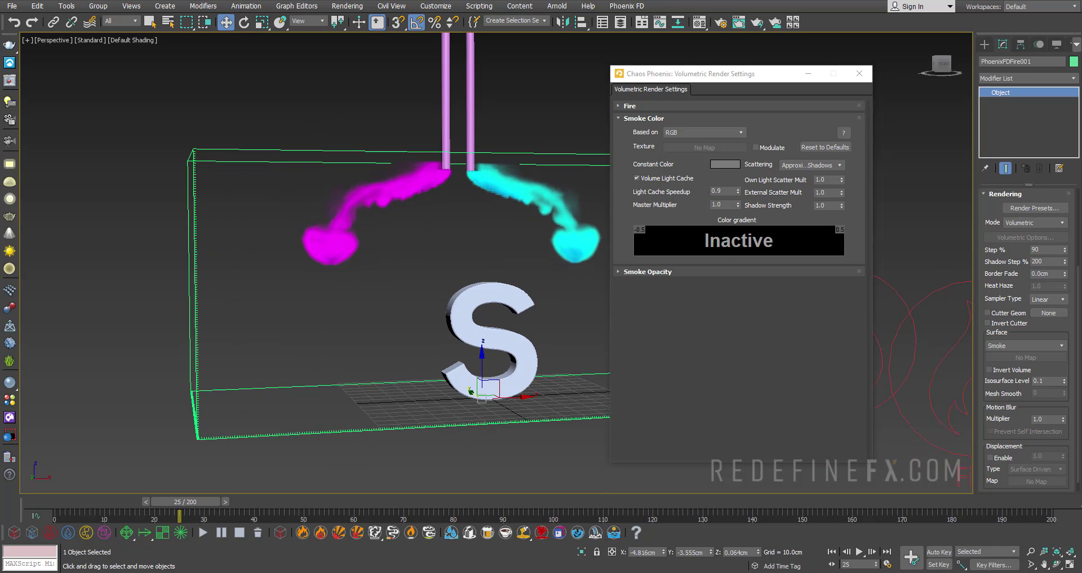
Step: Play and pause the reference ink video to examine its colors and smoke density
{"action": "left_click", "coordinate": [616, 572]}
{"action": "left_click", "coordinate": [449, 259]}
{"action": "left_click", "coordinate": [251, 443]}
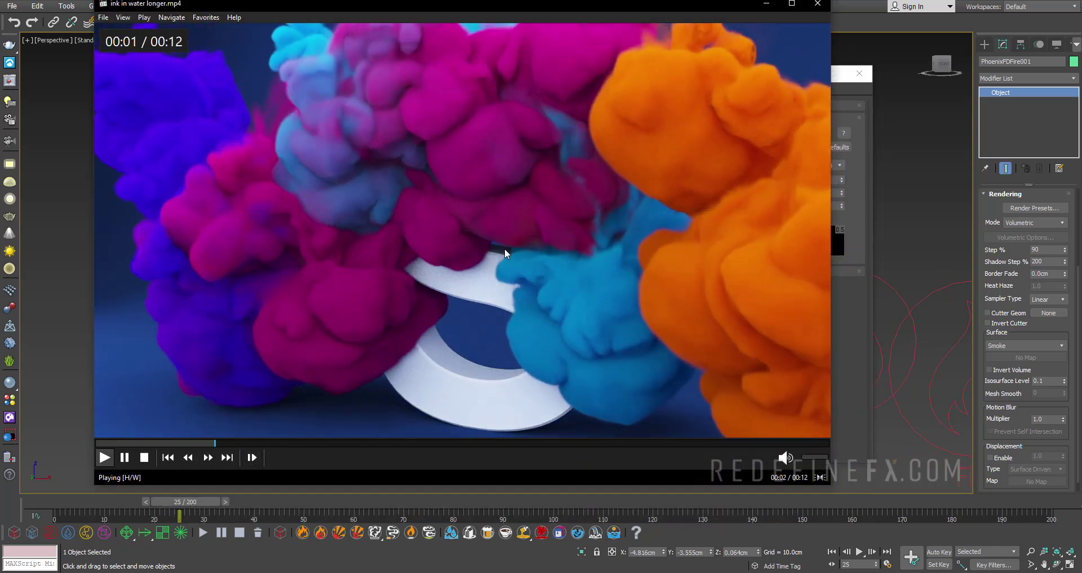
{"action": "left_click", "coordinate": [505, 249]}
{"action": "left_click", "coordinate": [768, 5]}
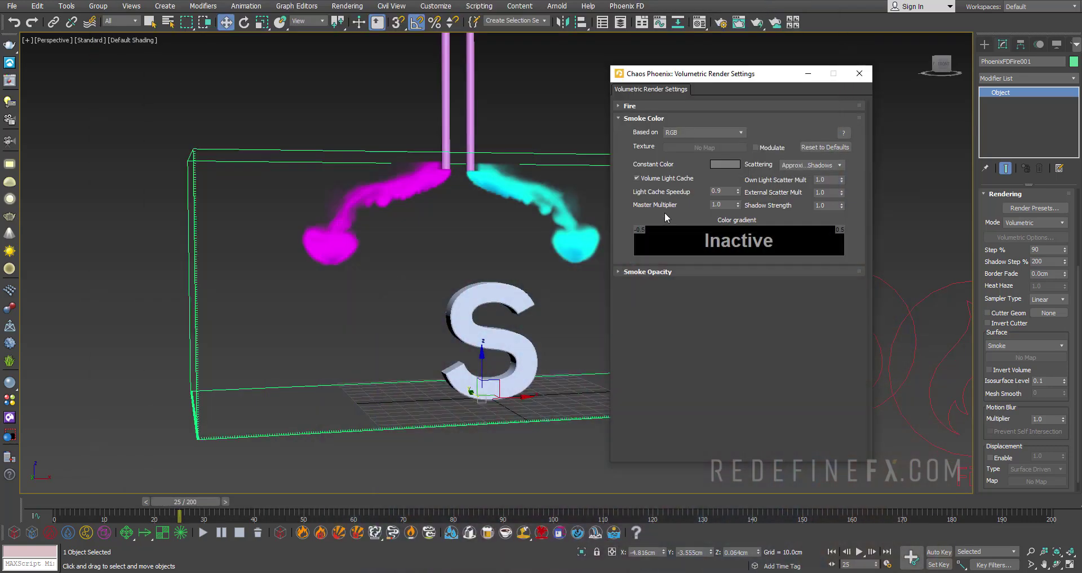
Step: Set the Simple Smoke Opacity to 1.0 in the volumetric render settings and inspect the ink up close
{"action": "left_click", "coordinate": [644, 272]}
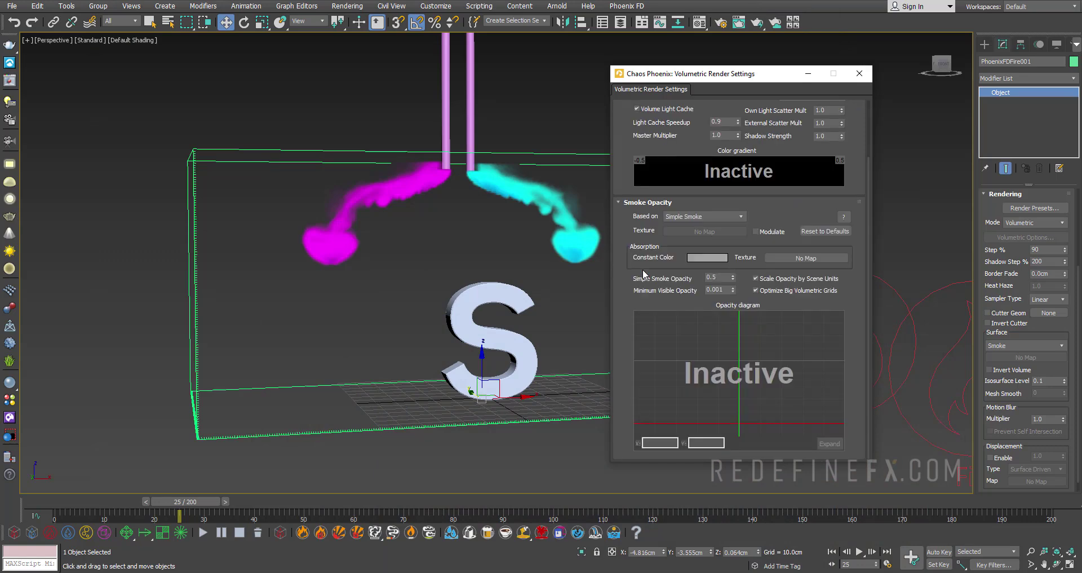
{"action": "left_click", "coordinate": [719, 277]}
{"action": "left_click_drag", "start_coordinate": [719, 278], "coordinate": [666, 280]}
{"action": "key", "text": "Return"}
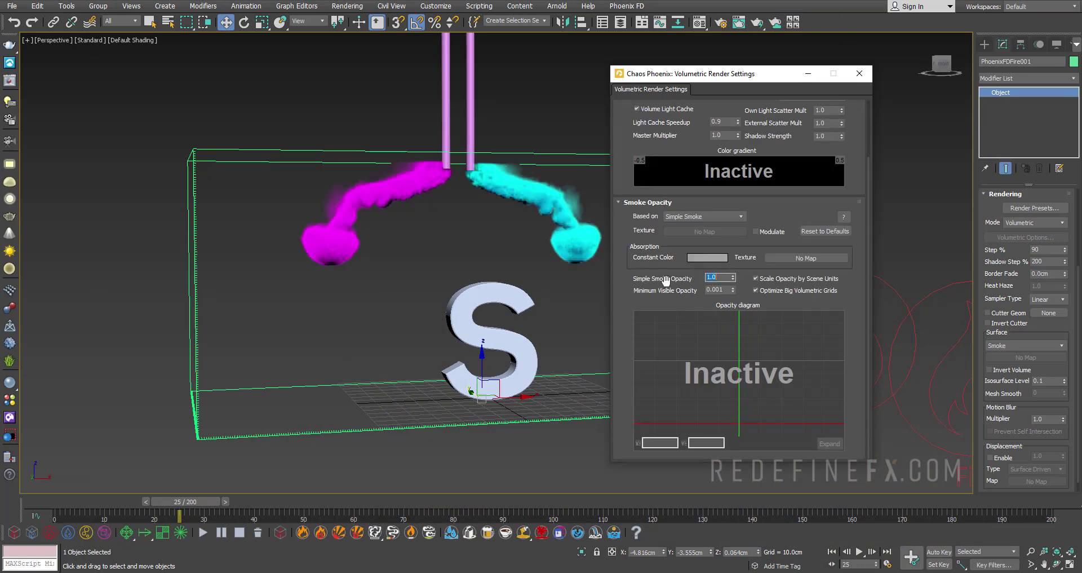
{"action": "scroll", "coordinate": [397, 239], "scroll_direction": "up", "scroll_amount": 5}
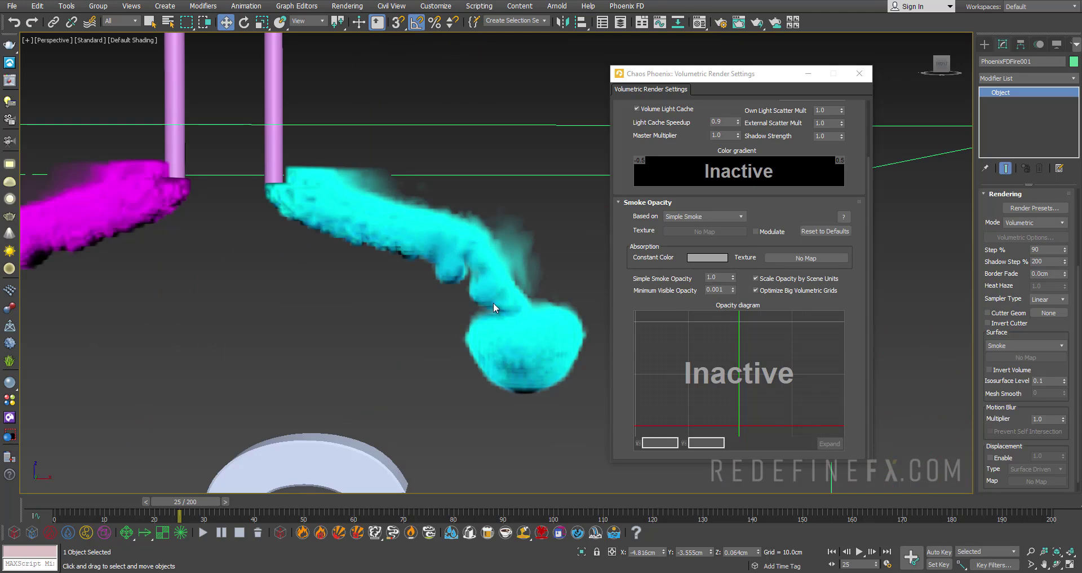
{"action": "scroll", "coordinate": [429, 266], "scroll_direction": "down", "scroll_amount": 5}
Step: Compare the ink's opacity with the reference video and close the volumetric render settings
{"action": "left_click", "coordinate": [663, 571]}
{"action": "left_click", "coordinate": [458, 165]}
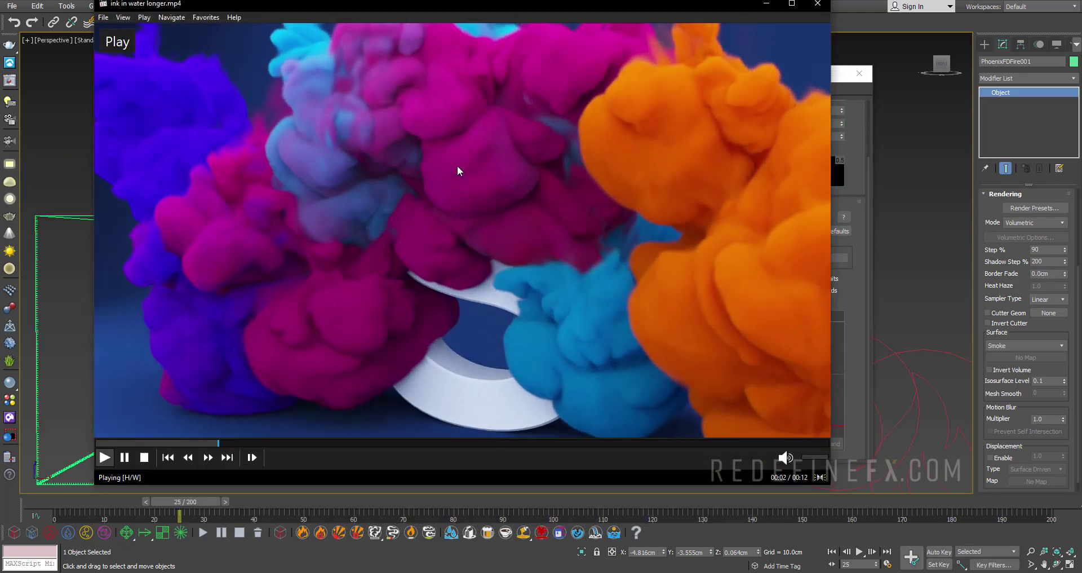
{"action": "left_click", "coordinate": [559, 201]}
{"action": "left_click", "coordinate": [817, 4]}
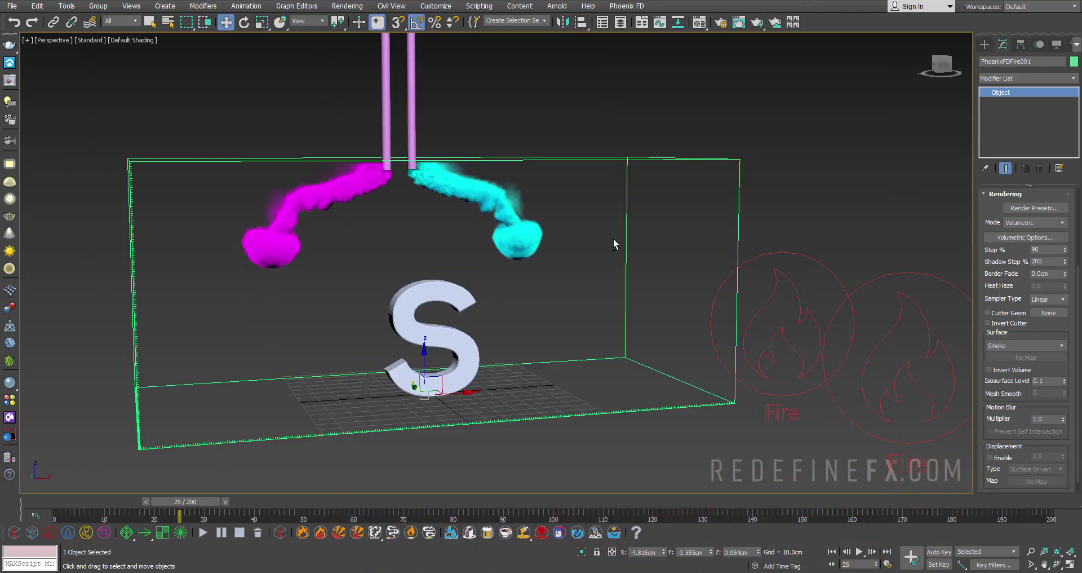
Step: Create a standard primitive sphere beside the letter S inside the grid and raise it to about Z 39 cm
{"action": "left_click", "coordinate": [985, 45]}
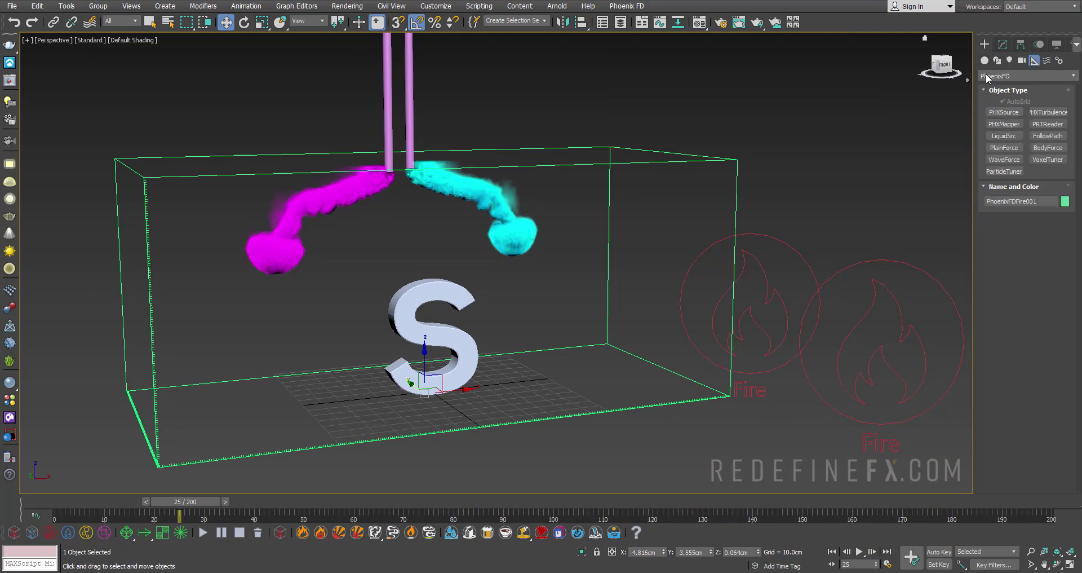
{"action": "left_click", "coordinate": [986, 75]}
{"action": "left_click", "coordinate": [991, 88]}
{"action": "left_click", "coordinate": [985, 61]}
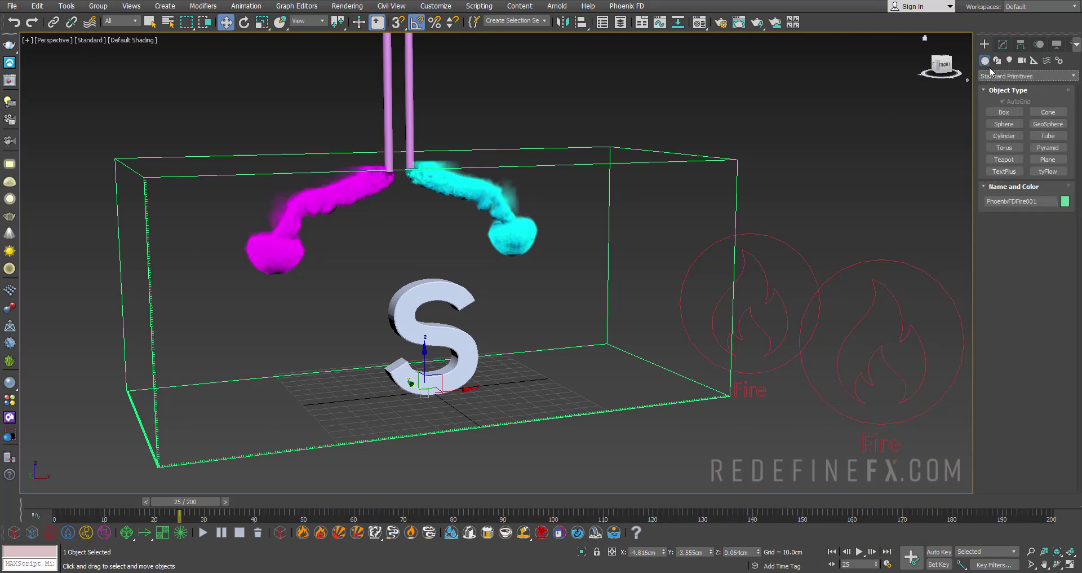
{"action": "left_click", "coordinate": [1002, 120]}
{"action": "left_click_drag", "start_coordinate": [642, 356], "coordinate": [645, 275]}
{"action": "key", "text": "w"}
{"action": "mouse_move", "coordinate": [645, 274]}
{"action": "middle_mouse_down", "text": "alt"}
{"action": "mouse_move", "coordinate": [623, 252]}
{"action": "mouse_move", "coordinate": [642, 244]}
{"action": "mouse_move", "coordinate": [647, 256]}
{"action": "middle_mouse_up", "text": "alt"}
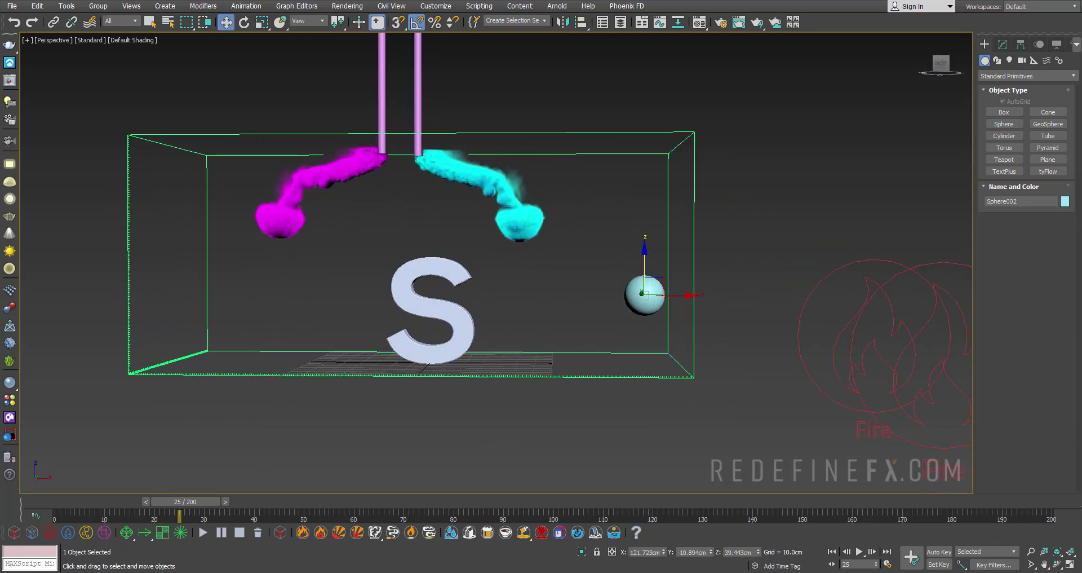
Step: Scrub the finished four-color simulation to frame 102 and check the Cell Size in its grid settings
{"action": "left_click_drag", "start_coordinate": [184, 502], "coordinate": [51, 506]}
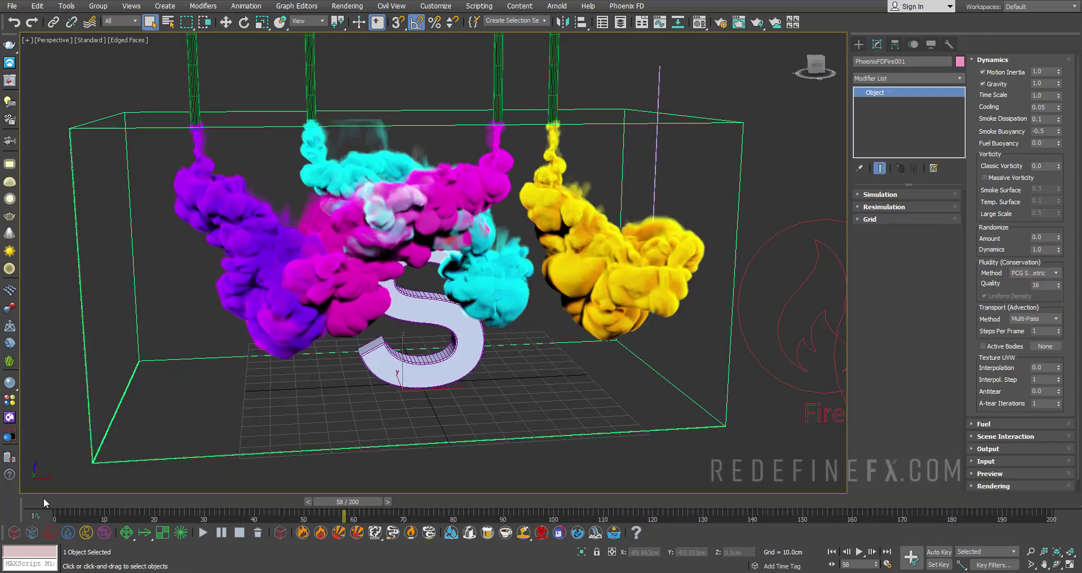
{"action": "left_click_drag", "start_coordinate": [42, 499], "coordinate": [138, 499]}
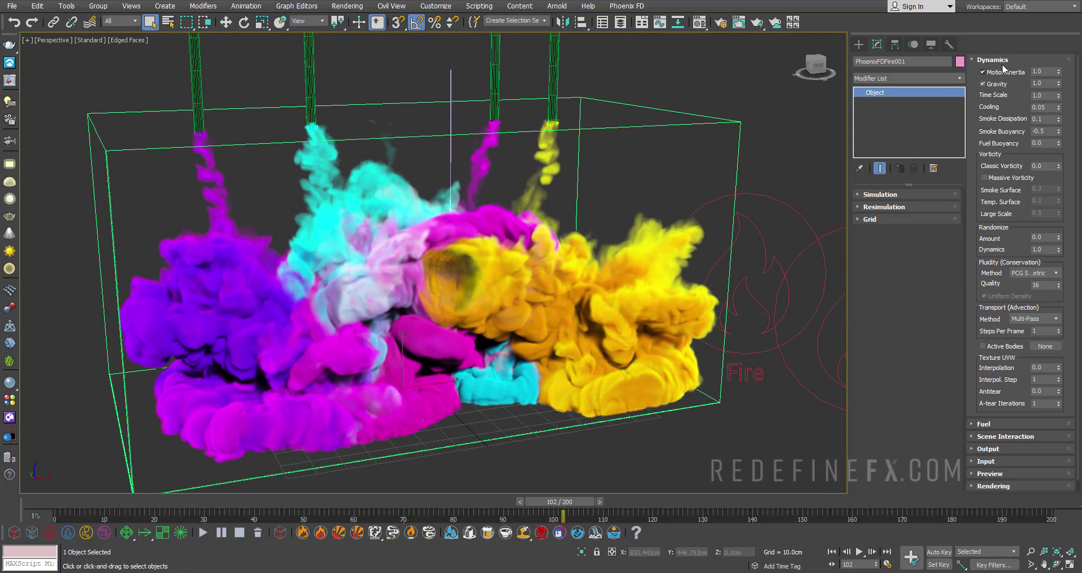
{"action": "left_click", "coordinate": [897, 218]}
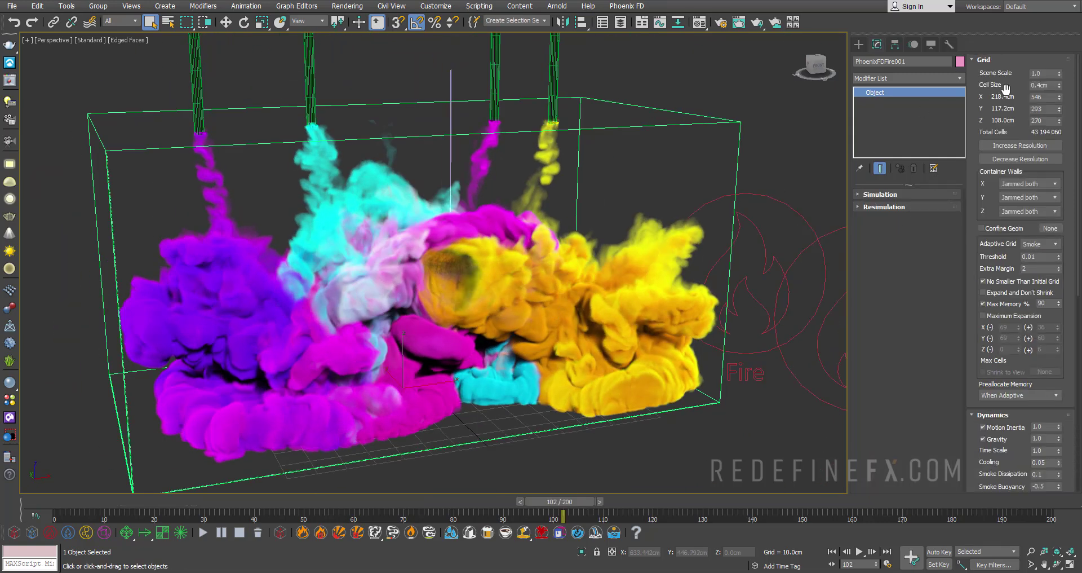
{"action": "left_click", "coordinate": [1050, 85]}
Step: Play the rendered ink in water longer.mp4 to examine the ink detail against the finished simulation
{"action": "key", "text": "alt+Tab"}
{"action": "left_click", "coordinate": [644, 161]}
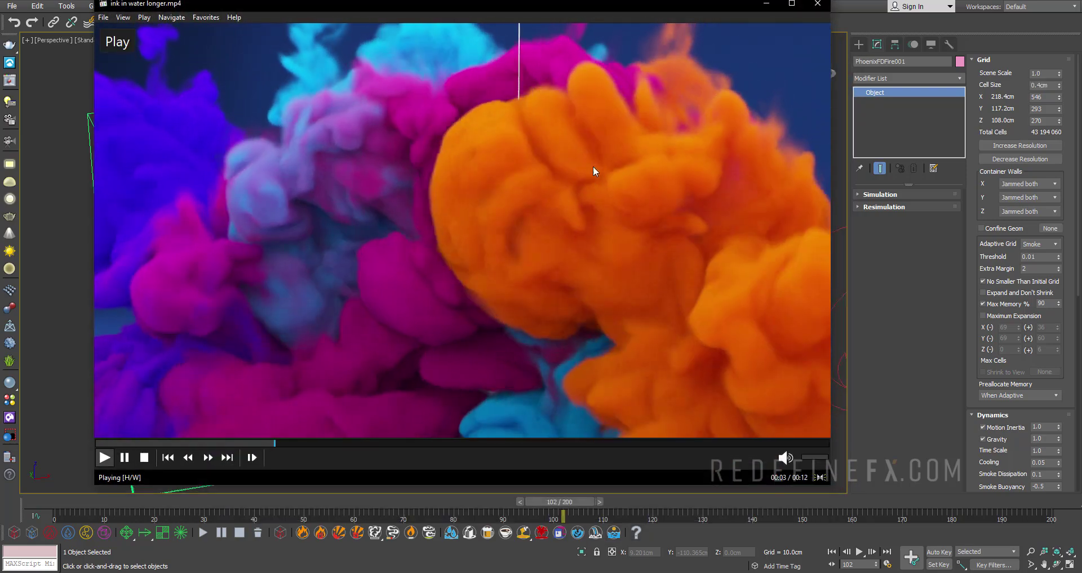
{"action": "left_click_drag", "start_coordinate": [607, 193], "coordinate": [600, 195]}
{"action": "left_click", "coordinate": [745, 43]}
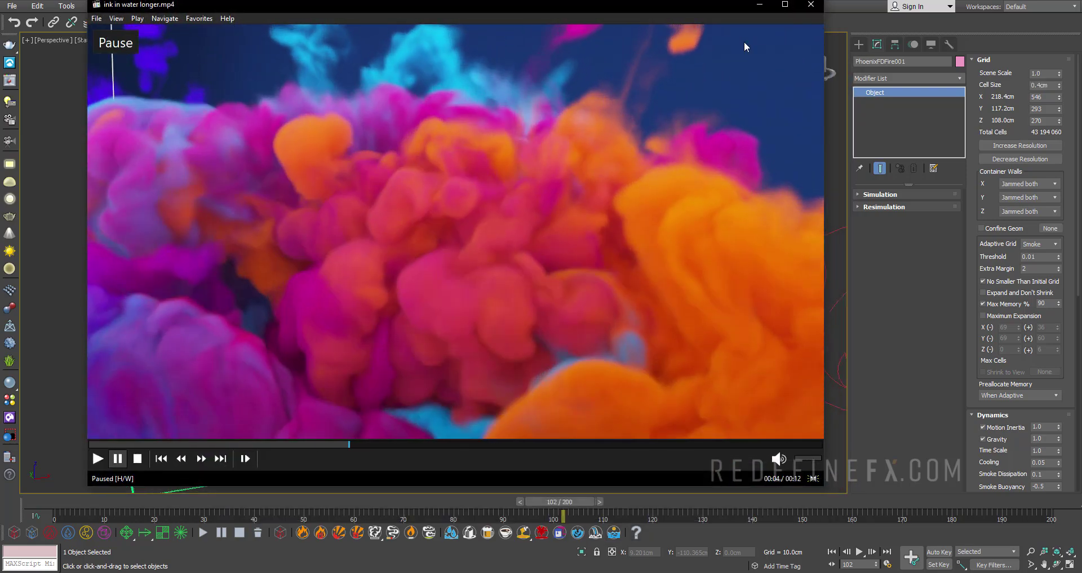
{"action": "left_click", "coordinate": [759, 5]}
Step: Unhide the four V-Ray lights and the studio objects by name to show the full render setup
{"action": "scroll", "coordinate": [451, 315], "scroll_direction": "down", "scroll_amount": 5}
{"action": "middle_click_drag", "start_coordinate": [428, 338], "coordinate": [515, 401], "text": "alt"}
{"action": "right_click", "coordinate": [512, 360]}
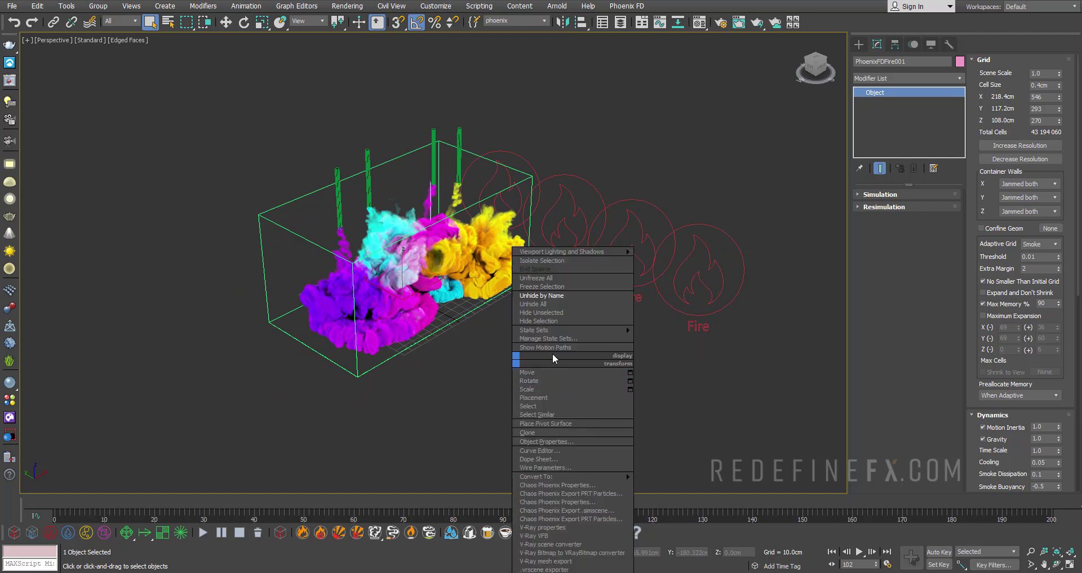
{"action": "left_click", "coordinate": [536, 295]}
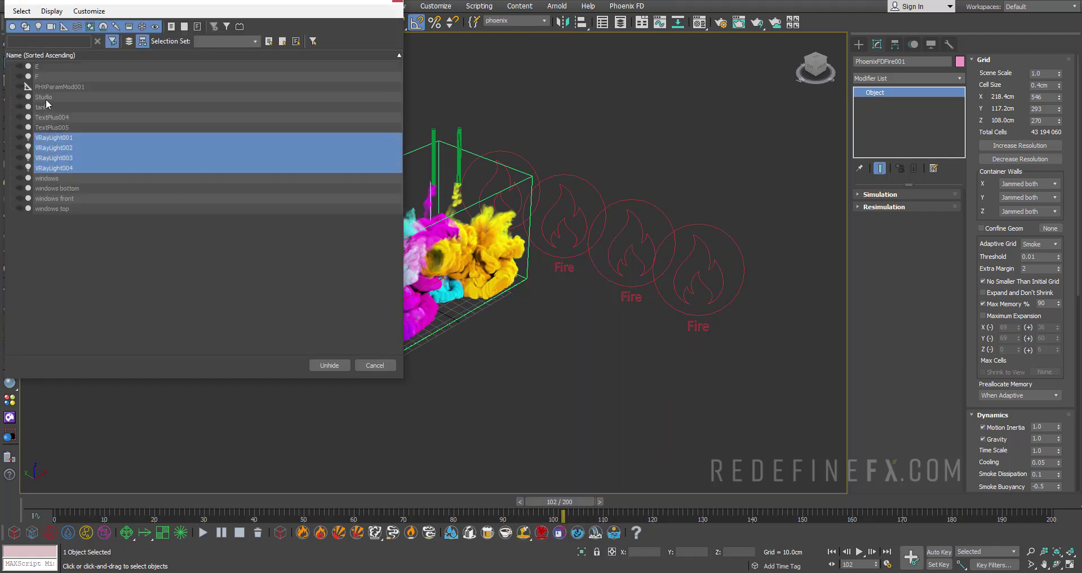
{"action": "left_click", "coordinate": [329, 365]}
{"action": "middle_click_drag", "start_coordinate": [316, 370], "coordinate": [324, 233], "text": "alt"}
{"action": "middle_click_drag", "start_coordinate": [492, 274], "coordinate": [489, 231]}
{"action": "scroll", "coordinate": [488, 223], "scroll_direction": "up", "scroll_amount": 5}
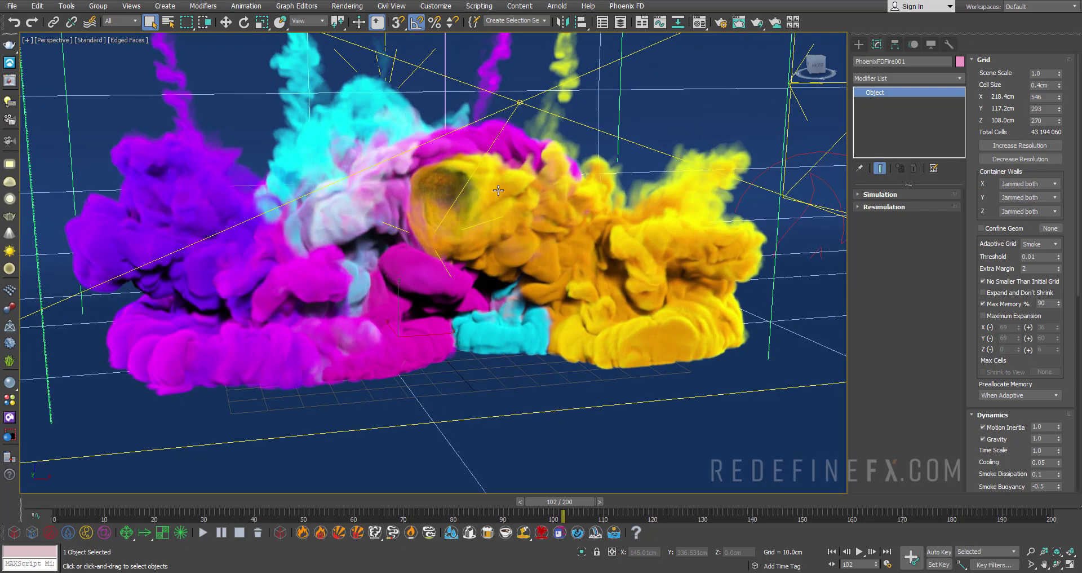
{"action": "scroll", "coordinate": [373, 165], "scroll_direction": "down", "scroll_amount": 6}
{"action": "middle_click_drag", "start_coordinate": [372, 165], "coordinate": [356, 153], "text": "alt"}
{"action": "scroll", "coordinate": [356, 155], "scroll_direction": "up", "scroll_amount": 3}
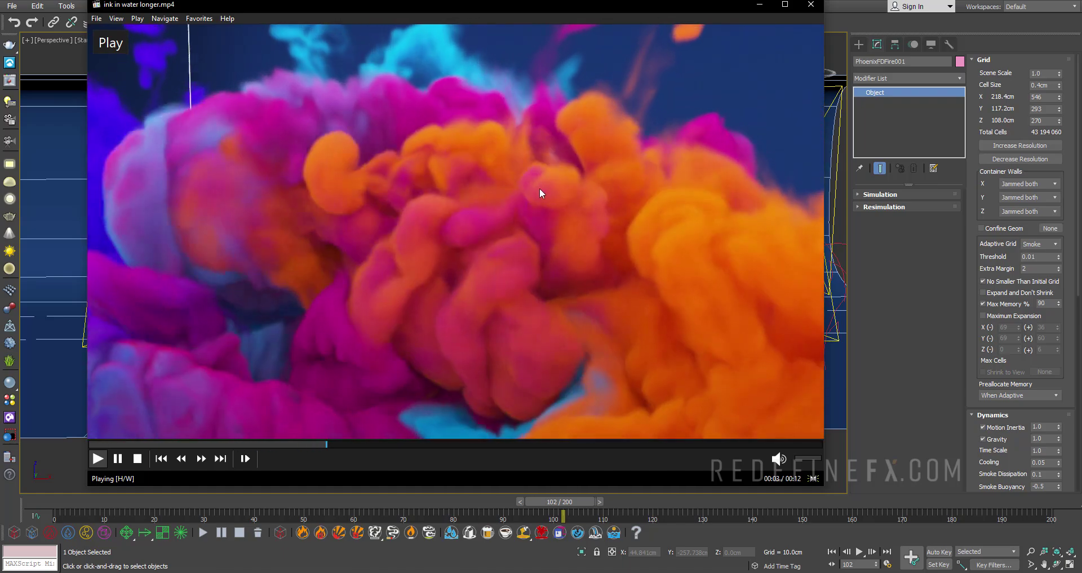
Step: Pause the rendered video, switch to YouTube and skim the Ink In Motion video to about 1:25
{"action": "key", "text": "space"}
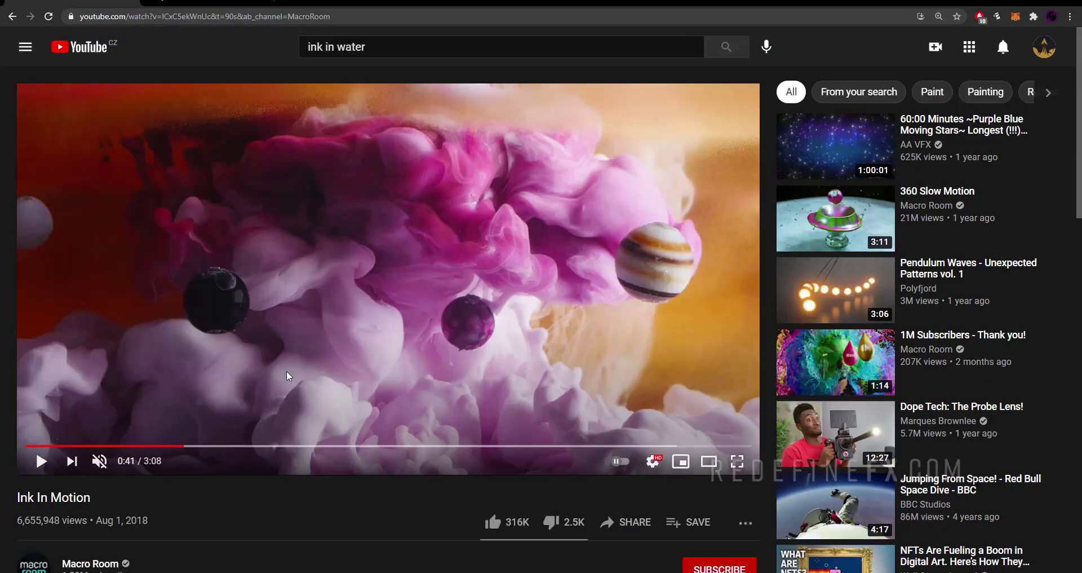
{"action": "left_click_drag", "start_coordinate": [235, 446], "coordinate": [293, 443]}
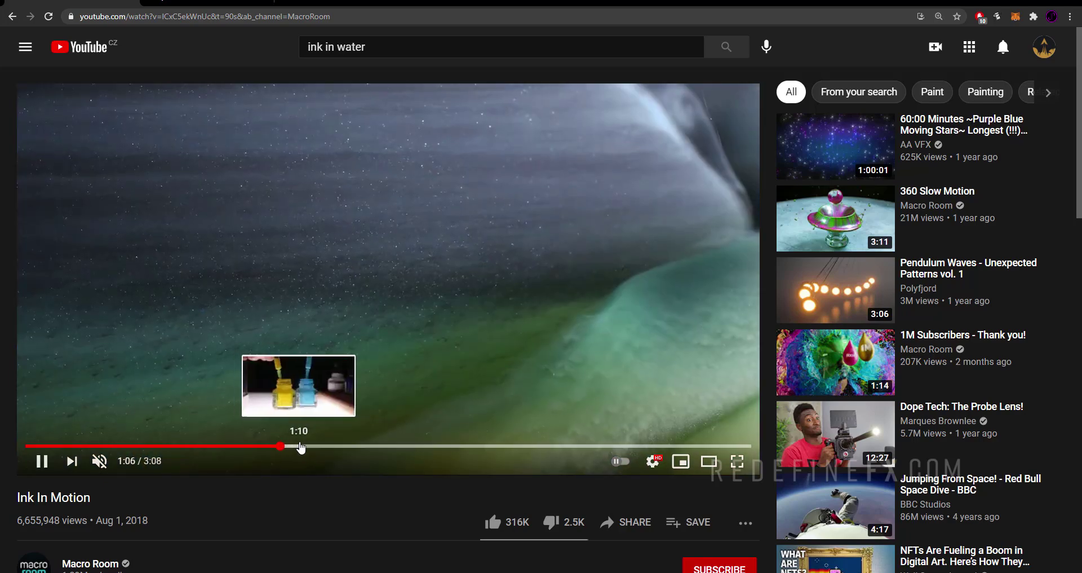
{"action": "left_click", "coordinate": [297, 446]}
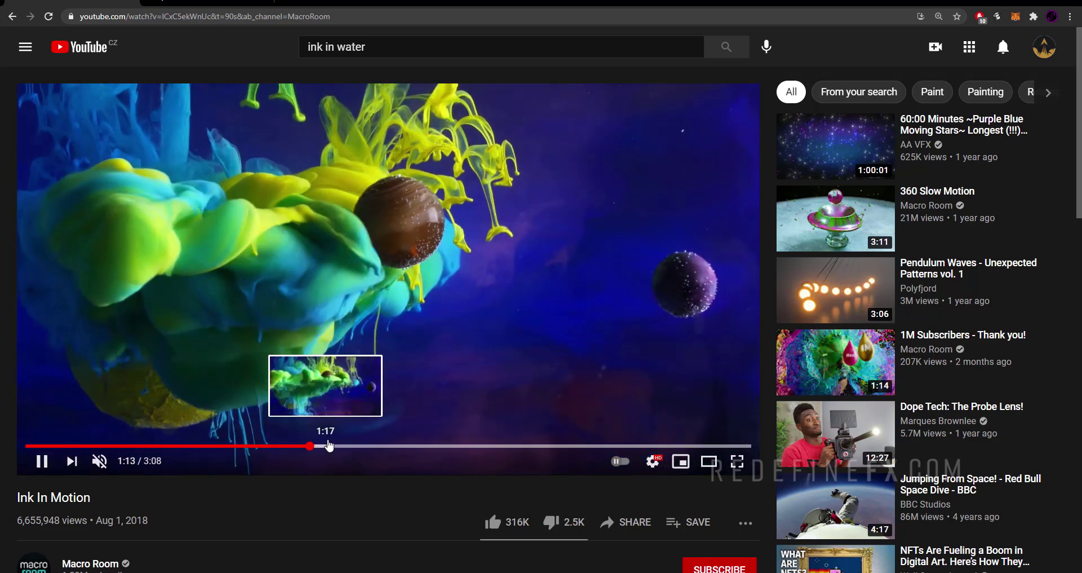
{"action": "left_click", "coordinate": [332, 446]}
{"action": "left_click", "coordinate": [451, 261]}
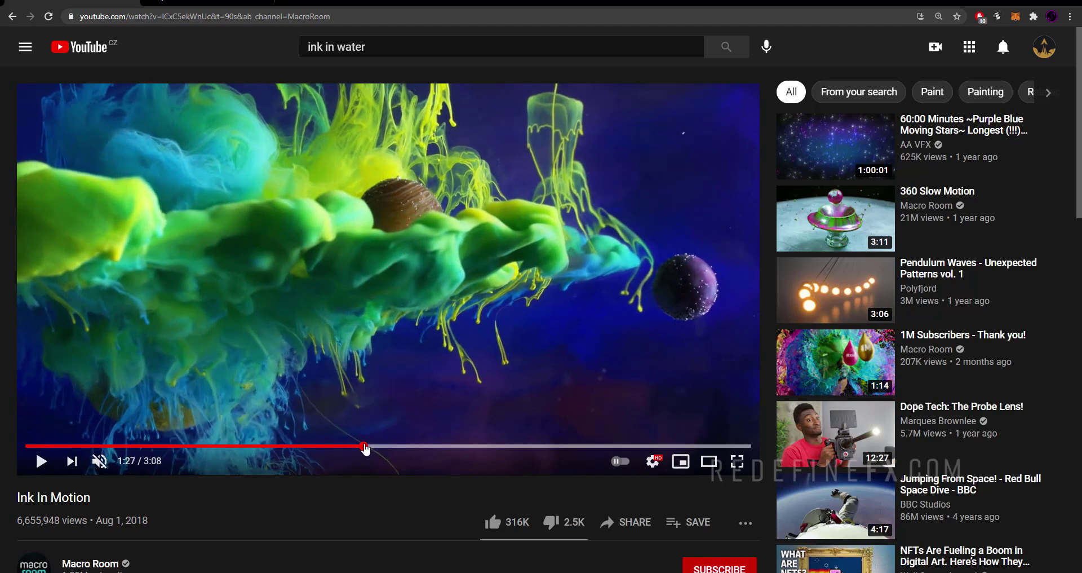
{"action": "mouse_move", "coordinate": [365, 448]}
{"action": "left_mouse_down"}
{"action": "mouse_move", "coordinate": [396, 447]}
{"action": "mouse_move", "coordinate": [356, 446]}
{"action": "left_mouse_up"}
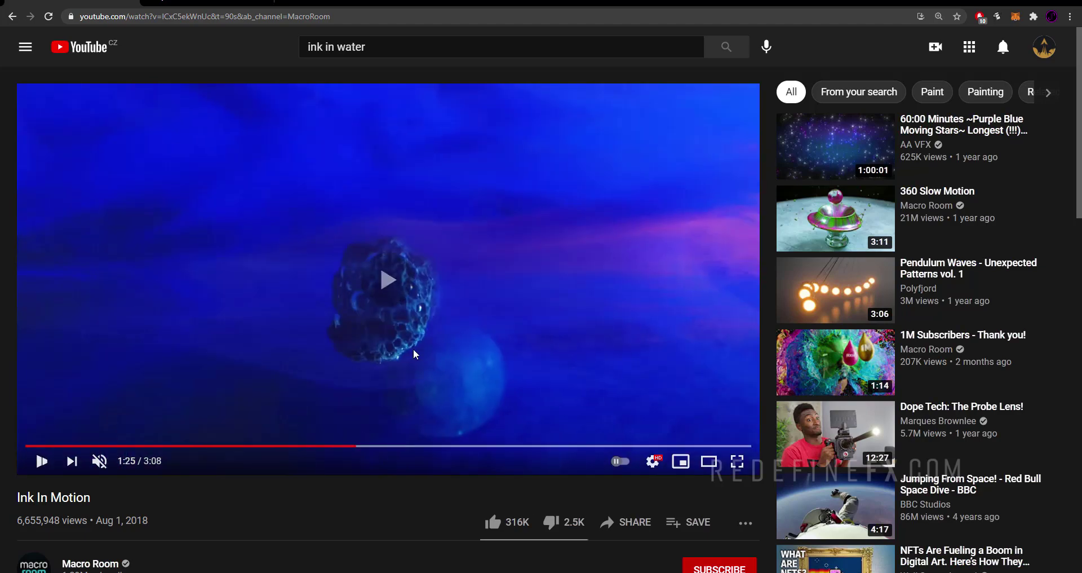
{"action": "left_click", "coordinate": [415, 354]}
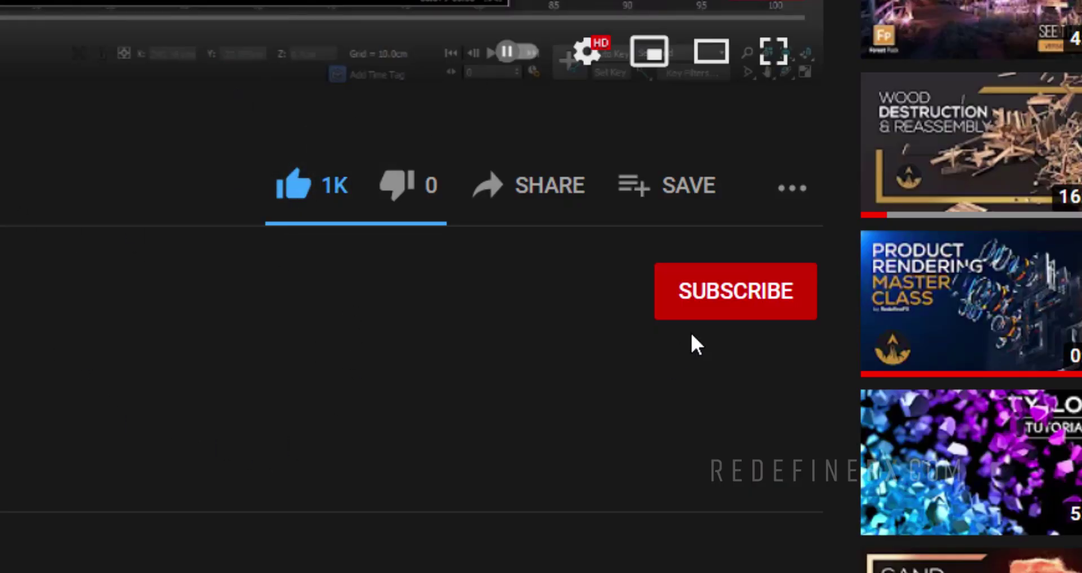
Step: Subscribe to the RedefineFX channel and resume playing ink in water longer.mp4
{"action": "left_click", "coordinate": [785, 293]}
{"action": "left_click", "coordinate": [856, 356]}
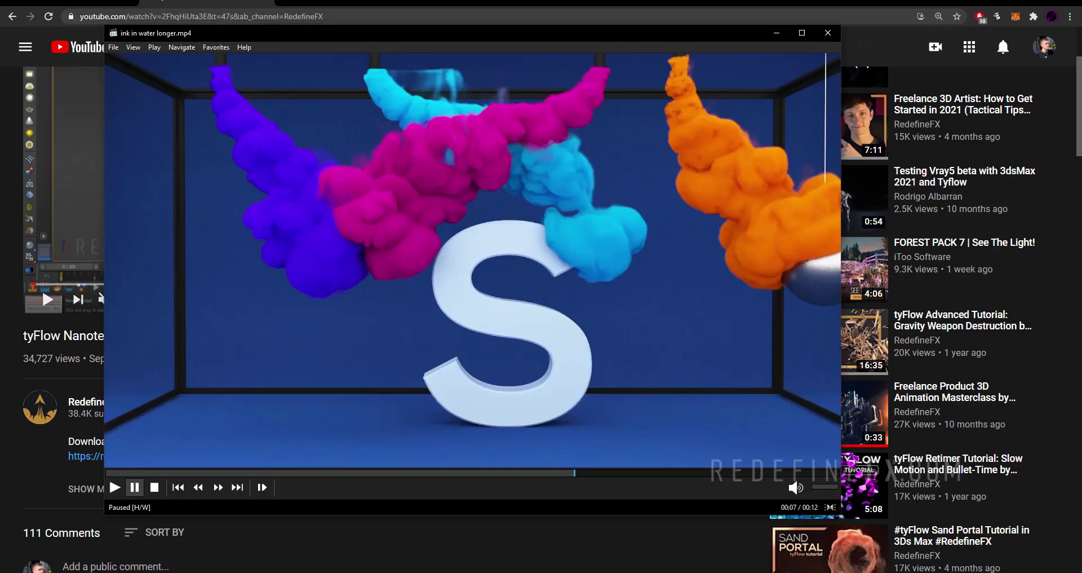
{"action": "left_click", "coordinate": [537, 260]}
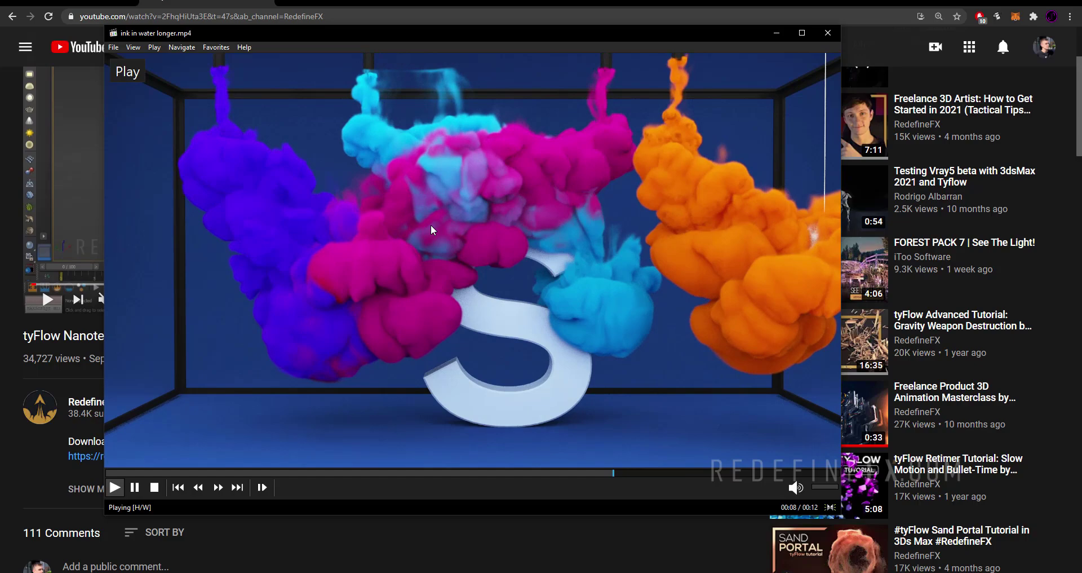